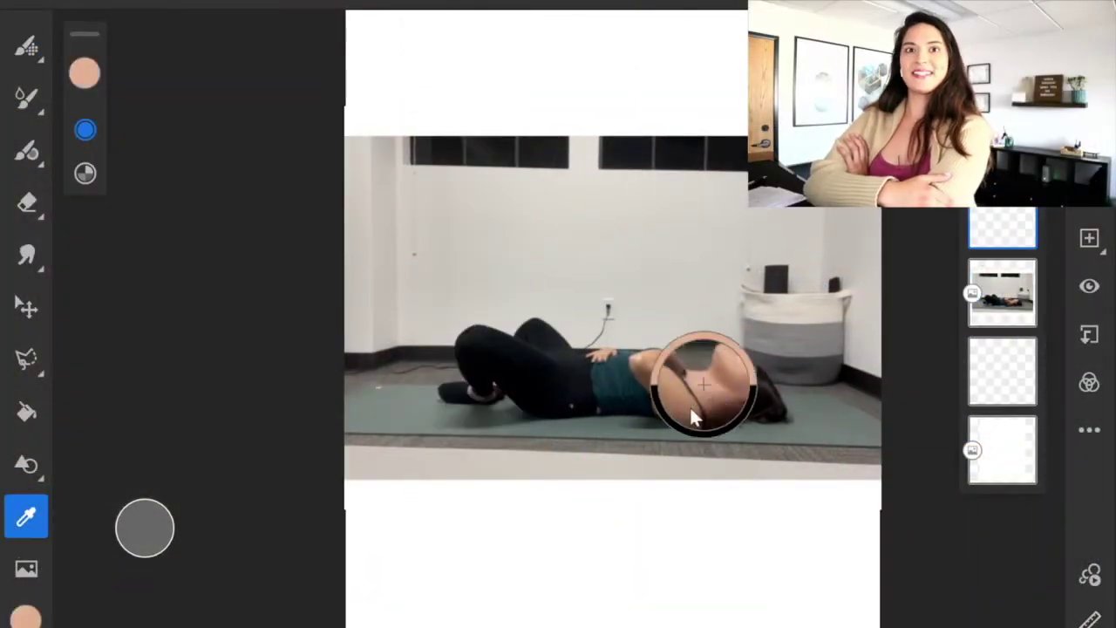
- Sample the skin tone from the photo and outline the raised arm, face and resting hand with a pixel brush
left_click_drag(692, 417, 675, 410)
left_click(27, 48)
left_click(164, 307)
scroll(666, 397, "up", 5)
mouse_move(567, 324)
left_mouse_down()
mouse_move(649, 489)
mouse_move(713, 326)
mouse_move(797, 448)
mouse_move(667, 525)
left_mouse_up()
mouse_move(784, 406)
left_mouse_down()
mouse_move(879, 346)
mouse_move(942, 346)
mouse_move(946, 453)
mouse_move(802, 493)
left_mouse_up()
left_click(26, 52)
left_click(164, 306)
mouse_move(420, 329)
left_mouse_down()
mouse_move(462, 305)
mouse_move(498, 302)
left_mouse_up()
left_click_drag(397, 310, 466, 304)
left_click_drag(722, 338, 754, 346)
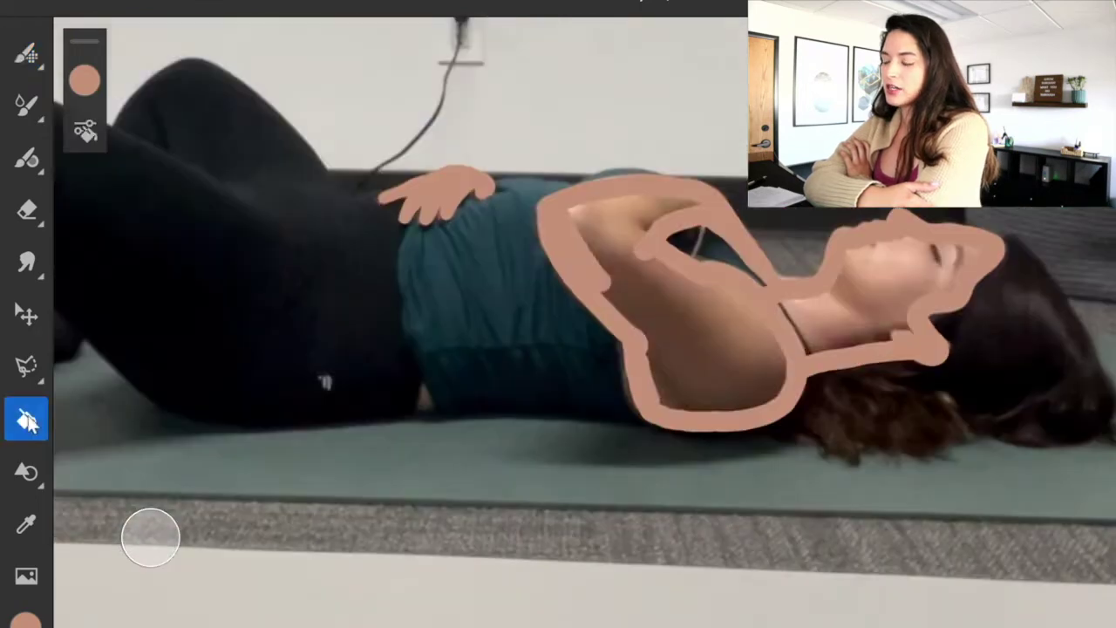
- Fill the outlined arm and face with the skin tone and erase the paint overlapping the arm's edge
left_click(766, 319)
key("b")
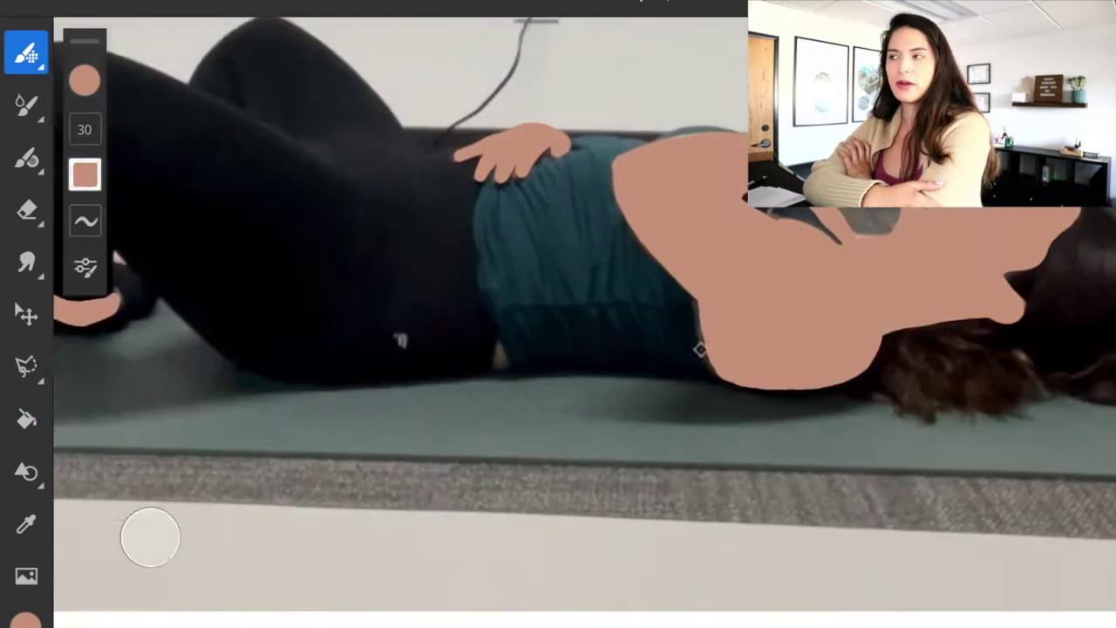
left_click(26, 209)
left_click_drag(623, 253, 597, 242)
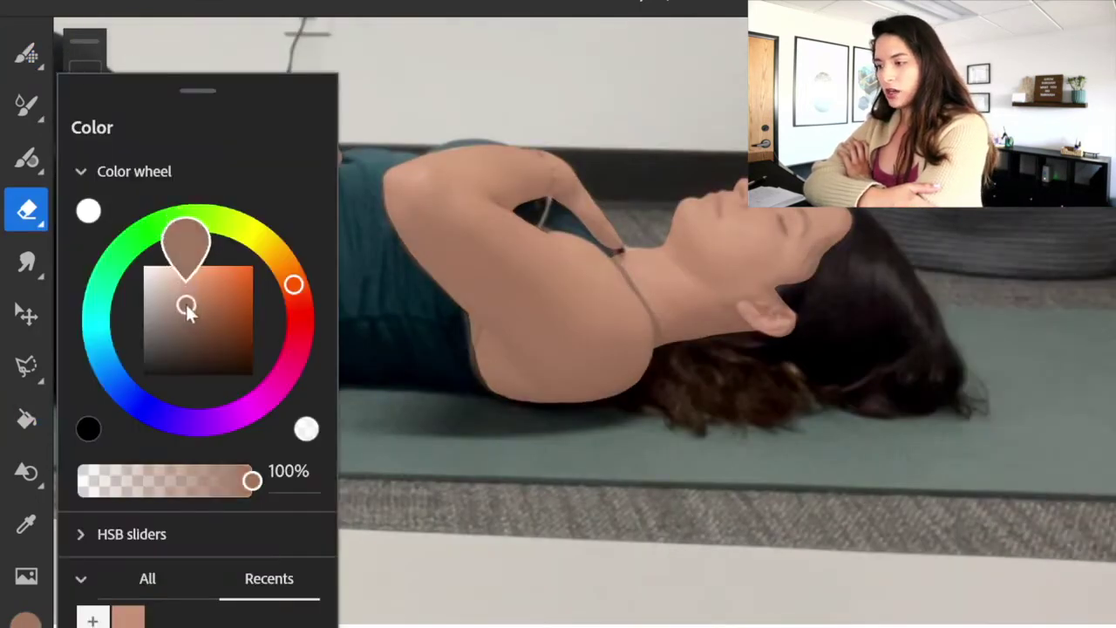
- Set the pixel brush size to 6 and outline the shadow under the chin in the darker brown
key("b")
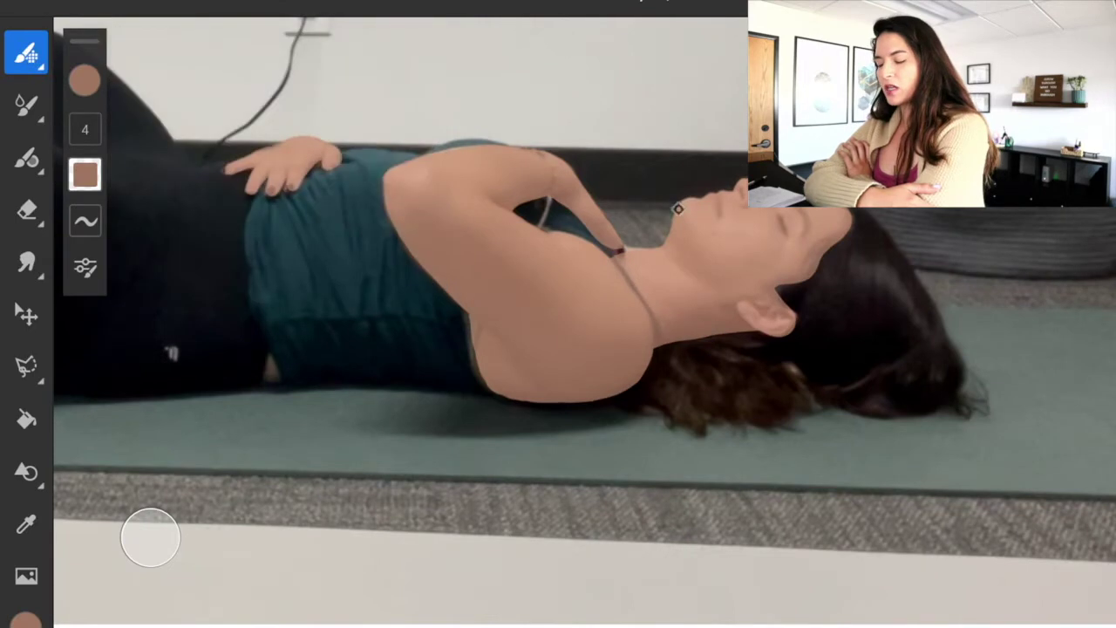
scroll(680, 206, "up", 4)
left_click(84, 129)
left_click_drag(130, 269, 130, 266)
mouse_move(671, 169)
left_mouse_down()
mouse_move(659, 192)
mouse_move(682, 217)
left_mouse_up()
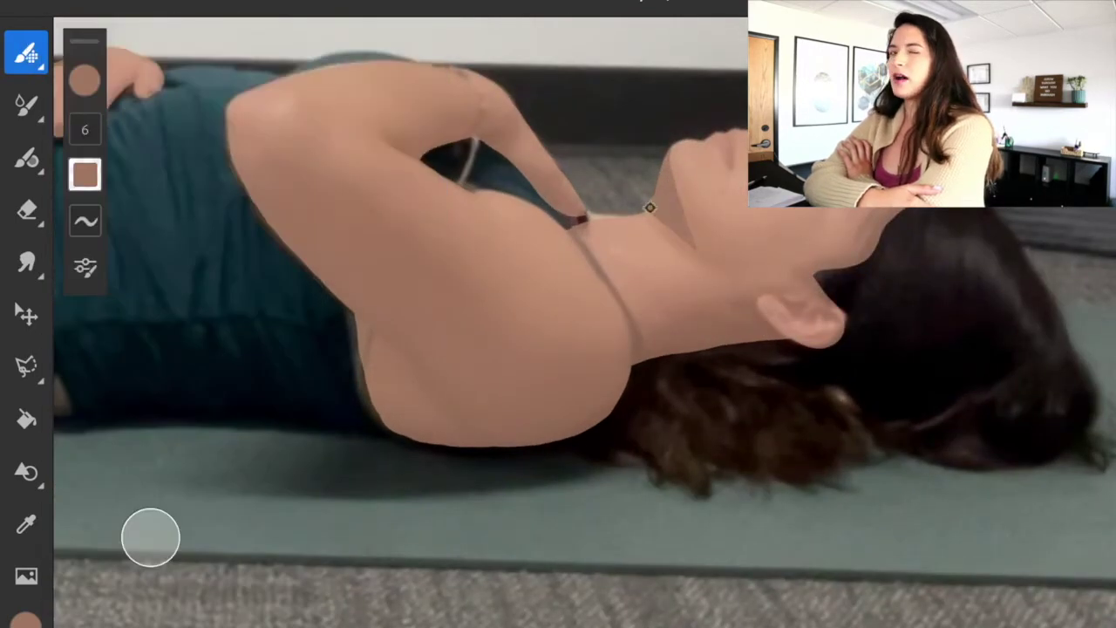
- Outline and fill the shadow along the back of the neck below the ear
left_click_drag(779, 337, 640, 358)
left_click(26, 418)
left_click(719, 327)
left_click(26, 53)
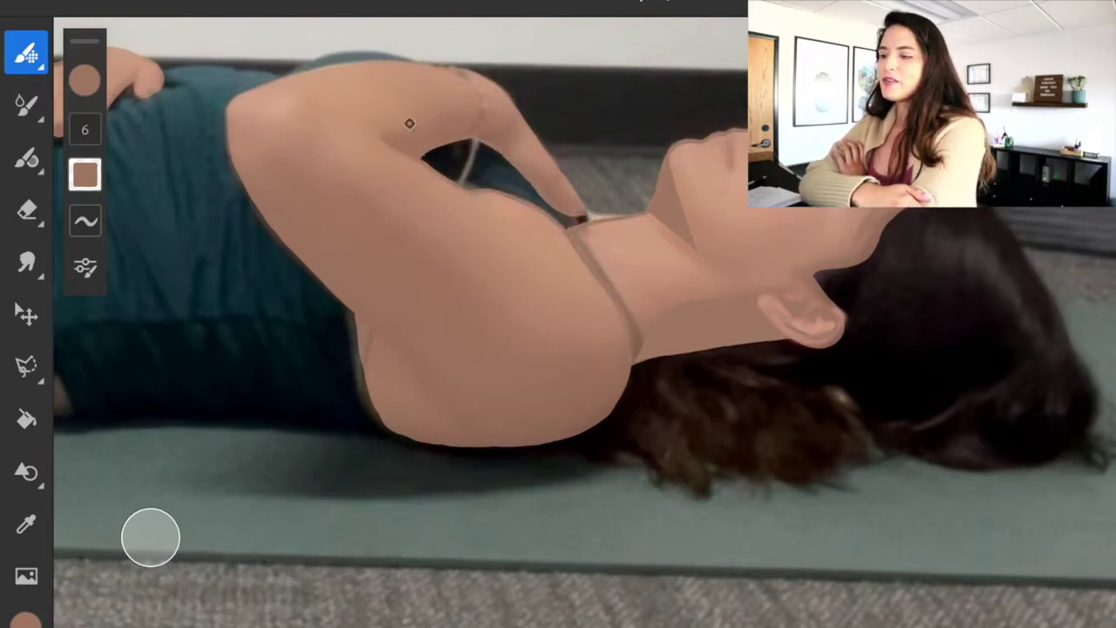
- Fill the inner-elbow shadow, and outline and fill the shadow along the underside of the upper arm and shoulder
key("g")
key("b")
left_click_drag(420, 441, 578, 431)
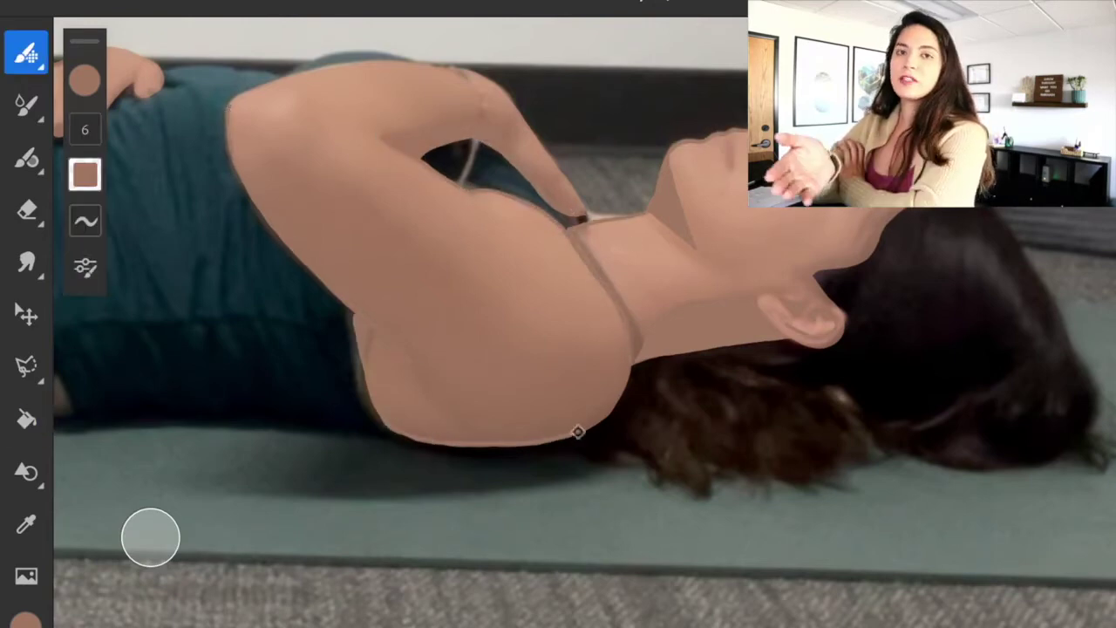
left_click(27, 419)
left_click(473, 401)
left_click(26, 52)
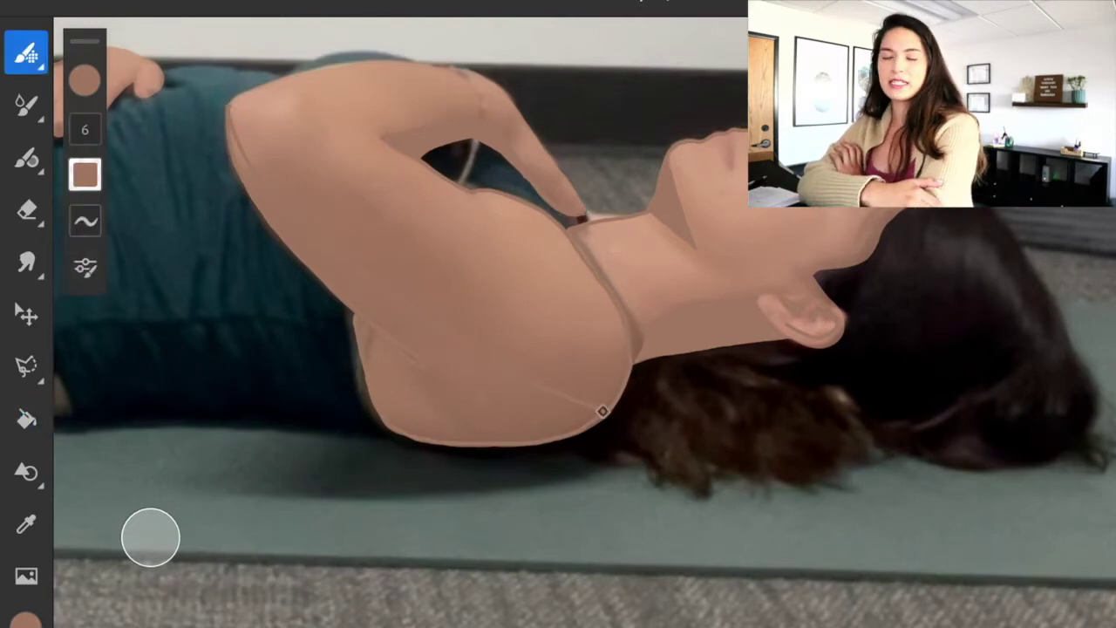
left_click(27, 419)
left_click(26, 52)
- Clean up the thin gaps and rough edges of the arm and shoulder shadow with the brush and eraser
scroll(692, 318, "up", 3)
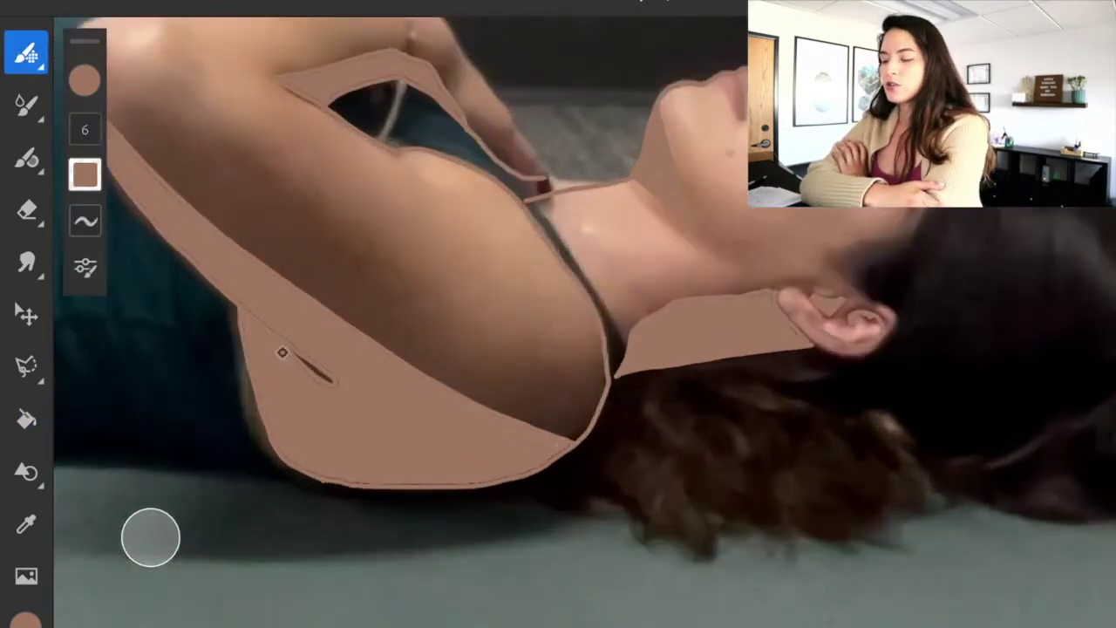
scroll(386, 372, "left", 2)
scroll(387, 372, "up", 1)
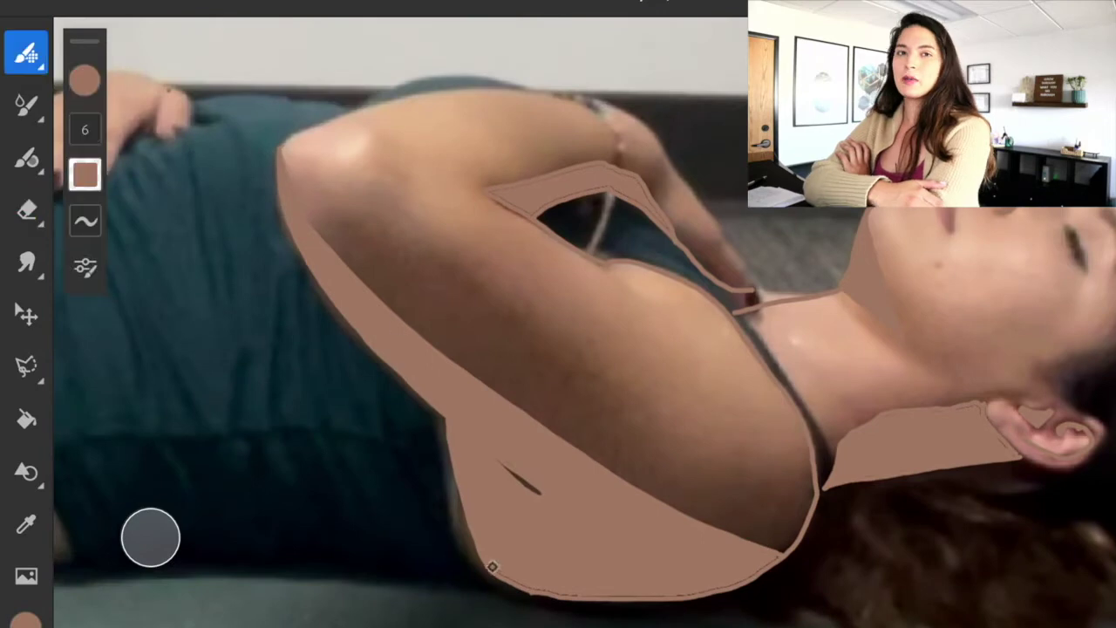
key("e")
key("b")
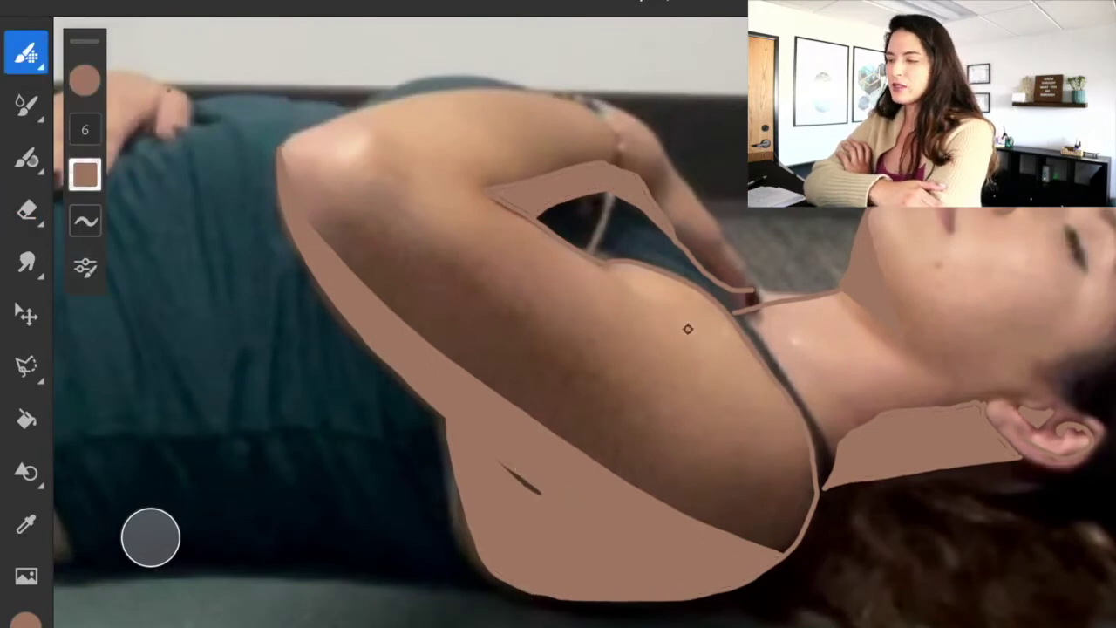
key("e")
key("b")
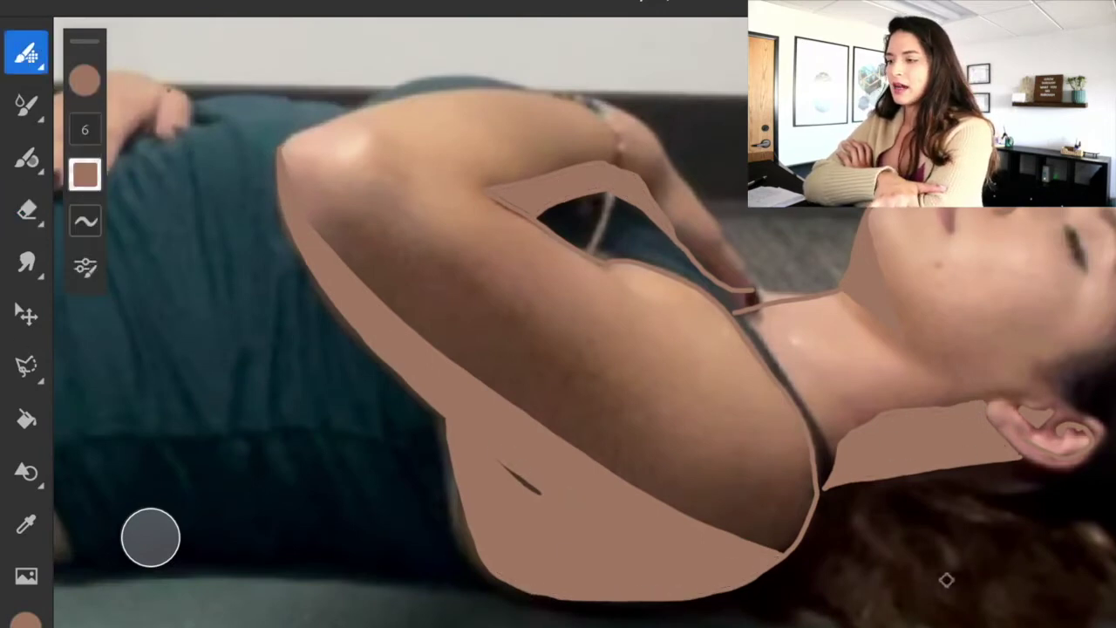
- Outline the resting hand, its thumb and fingers in the darker brown and show the base skin layer again
left_click_drag(626, 421, 1077, 533)
mouse_move(571, 182)
left_mouse_down()
mouse_move(436, 238)
mouse_move(564, 266)
left_mouse_up()
left_click_drag(606, 230, 617, 200)
left_click_drag(571, 181, 622, 204)
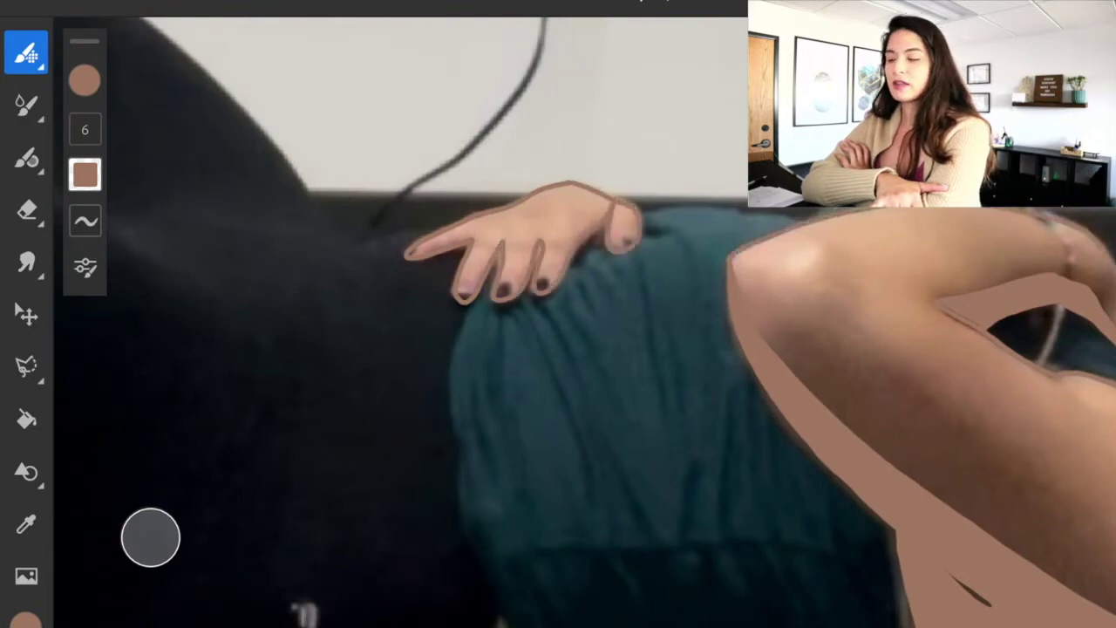
left_click_drag(455, 387, 802, 413)
scroll(803, 414, "down", 5)
left_click(1002, 212)
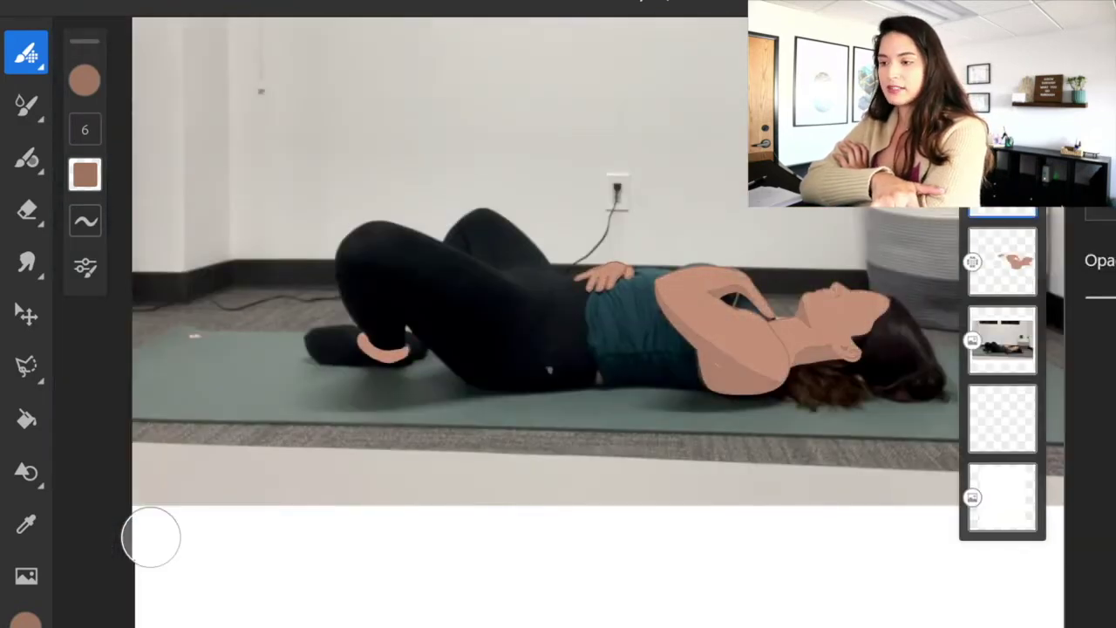
- On the base skin layer, sample the lighter skin tone and paint the fingertips of the resting hand
left_click(1003, 261)
scroll(698, 318, "up", 5)
key("e")
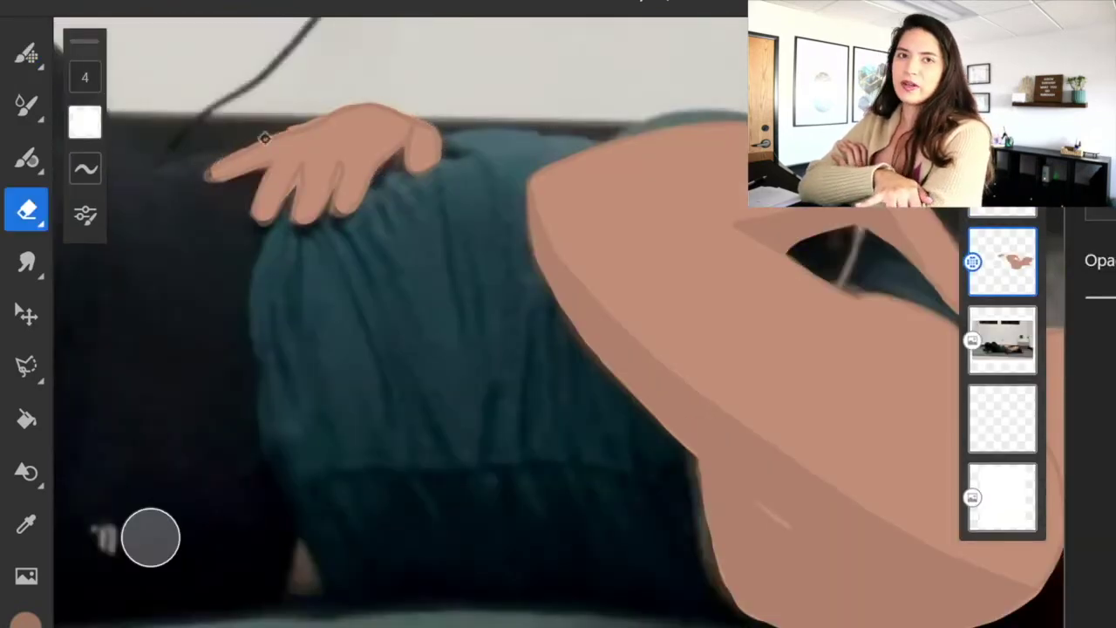
key("i")
left_click(270, 193)
key("b")
left_click_drag(218, 173, 212, 179)
left_click_drag(262, 218, 276, 211)
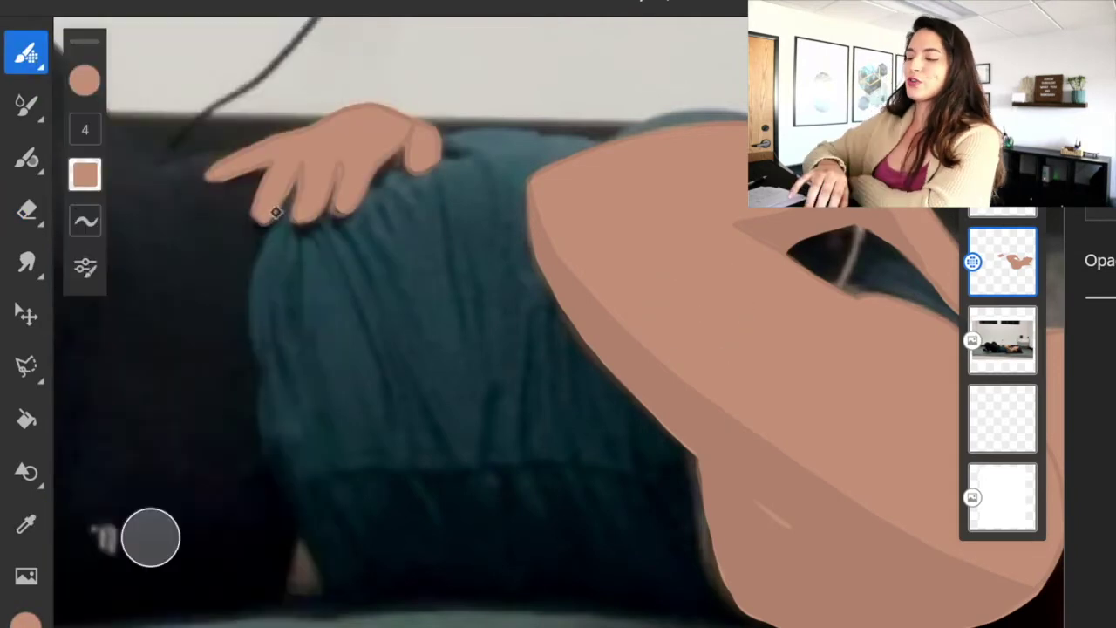
- On the shading layer, sample the darker skin tone and shade the underside of the bare ankle
left_click(1003, 212)
left_click(27, 524)
left_click(609, 356)
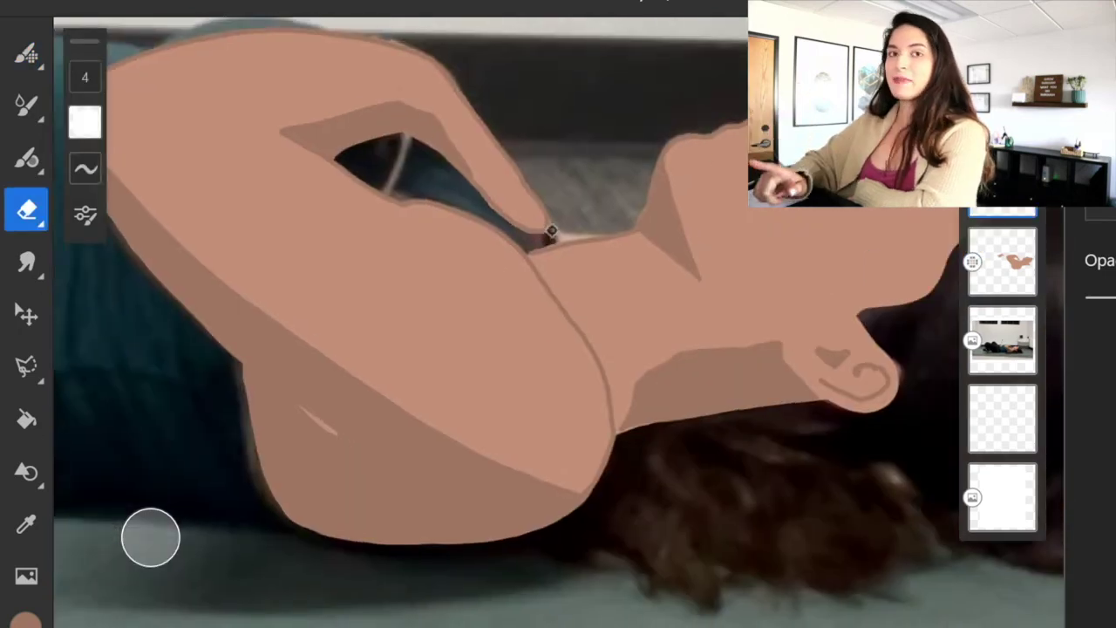
key("b")
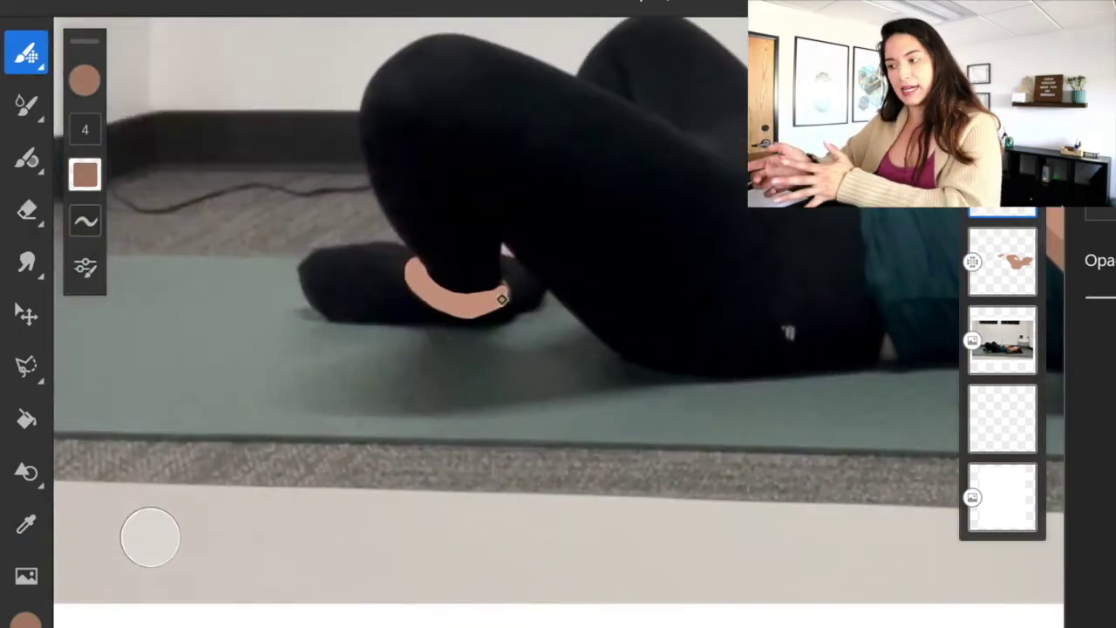
left_click(26, 210)
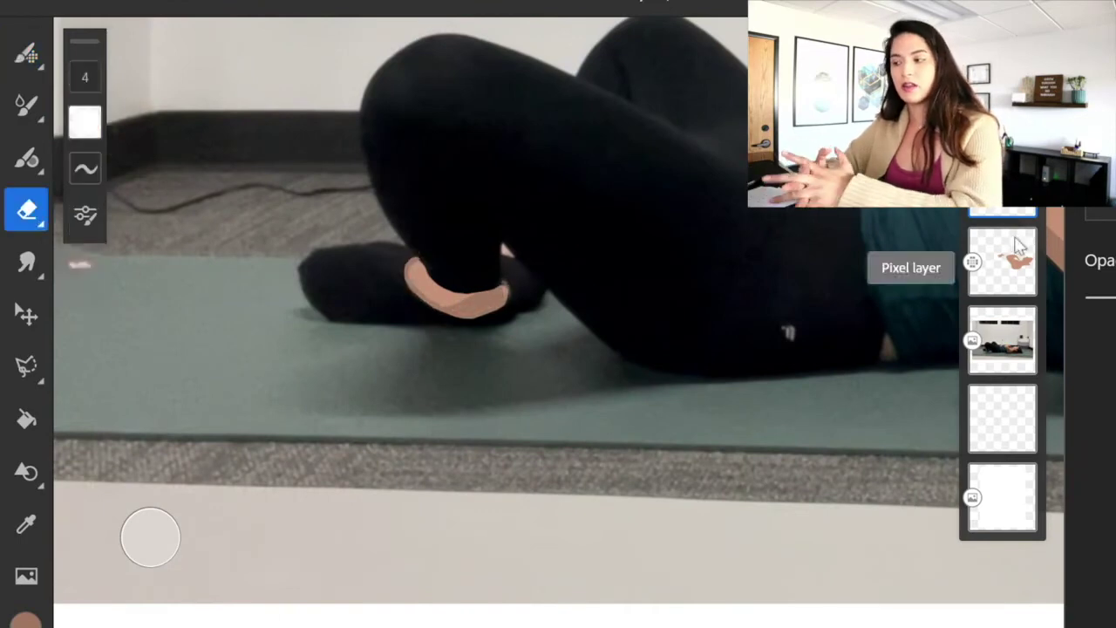
left_click(1012, 252)
scroll(570, 506, "down", 6)
- Sample the tank top's teal from the photo as the pixel brush colour
left_click(1003, 212)
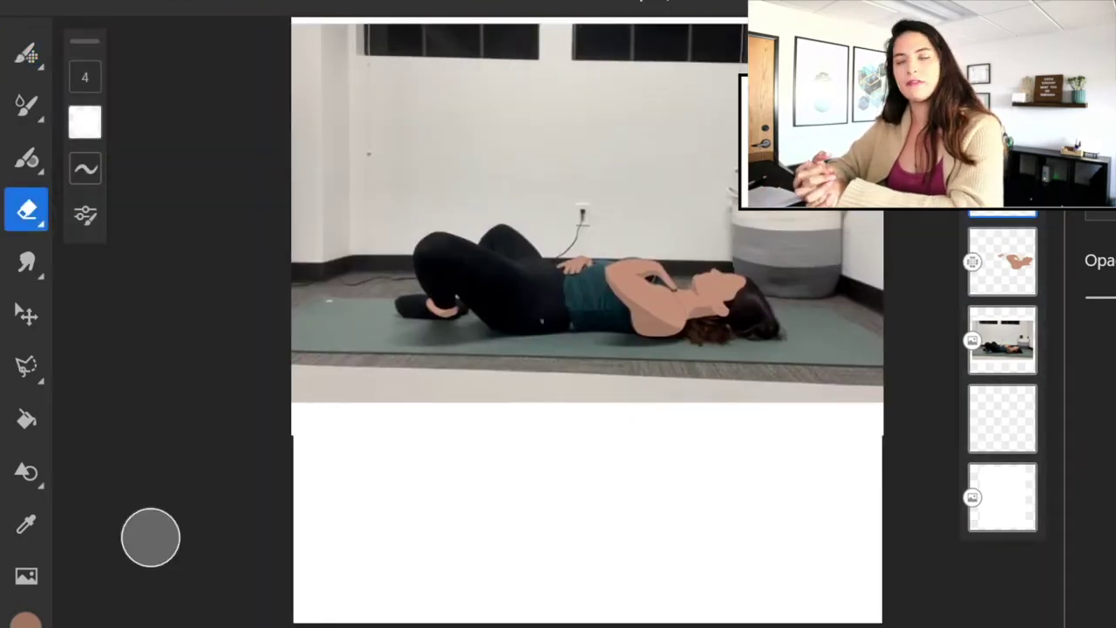
scroll(1002, 392, "up", 1)
left_click(26, 524)
left_click(595, 279)
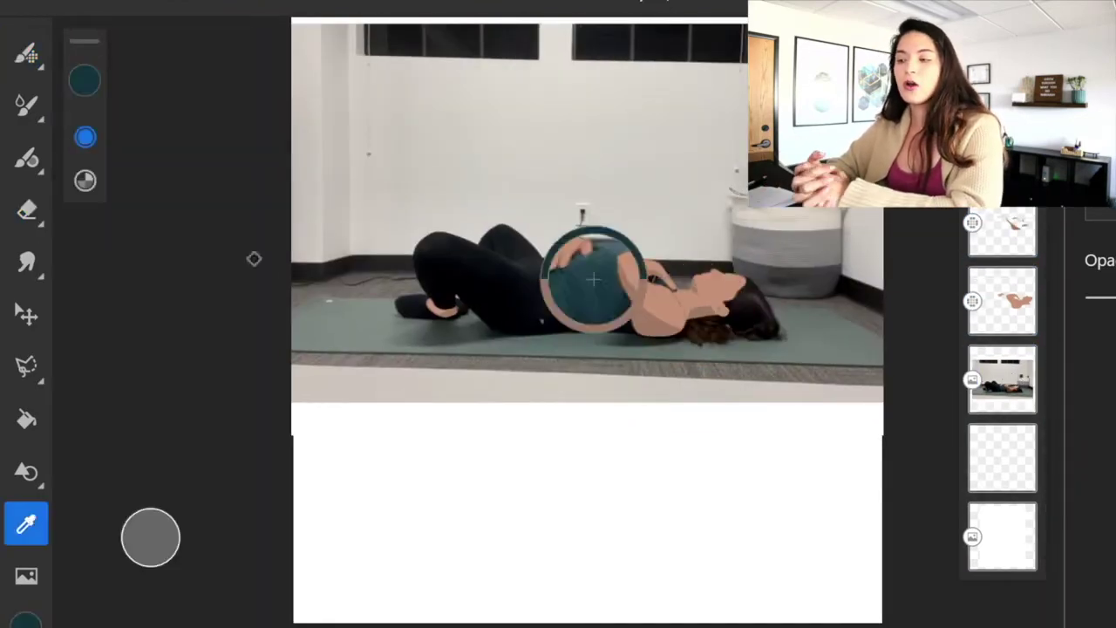
left_click(26, 54)
scroll(610, 288, "up", 6)
left_click(1003, 301)
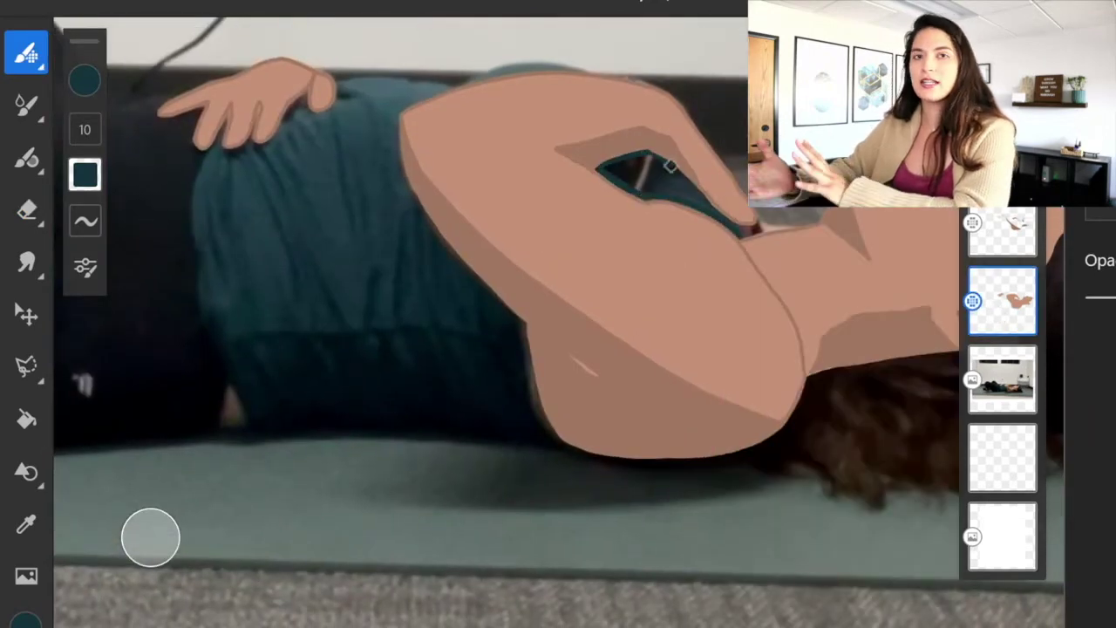
key("ctrl+z")
key("ctrl+z")
- On the uppermost layer, outline the tank top, its chest opening and shoulder strap in teal and fill the body of the top
left_click(1002, 146)
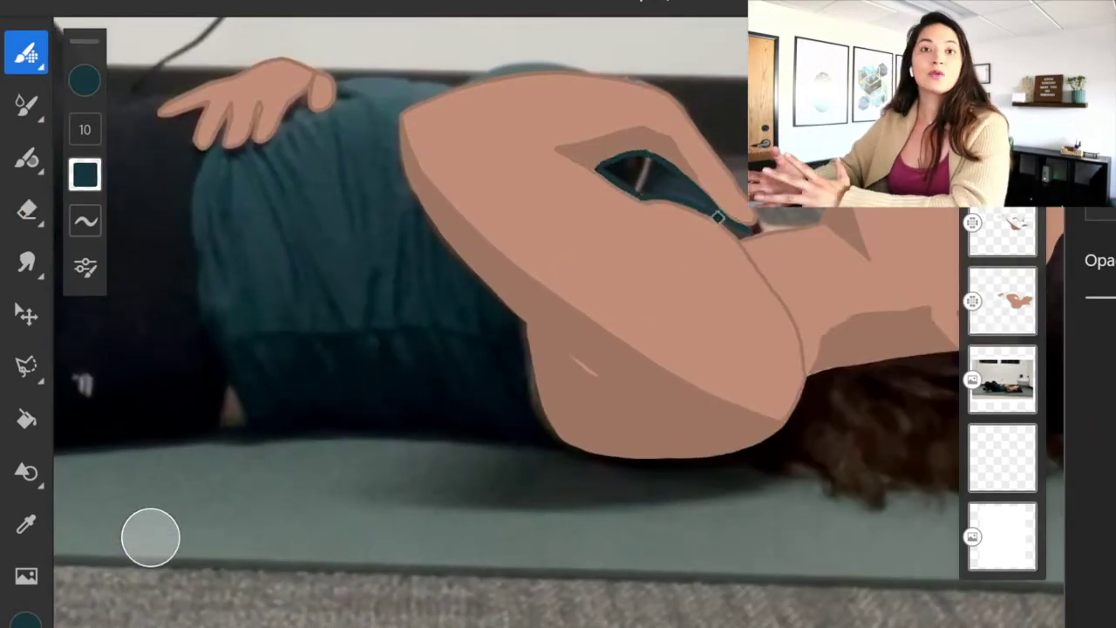
left_click_drag(717, 217, 810, 371)
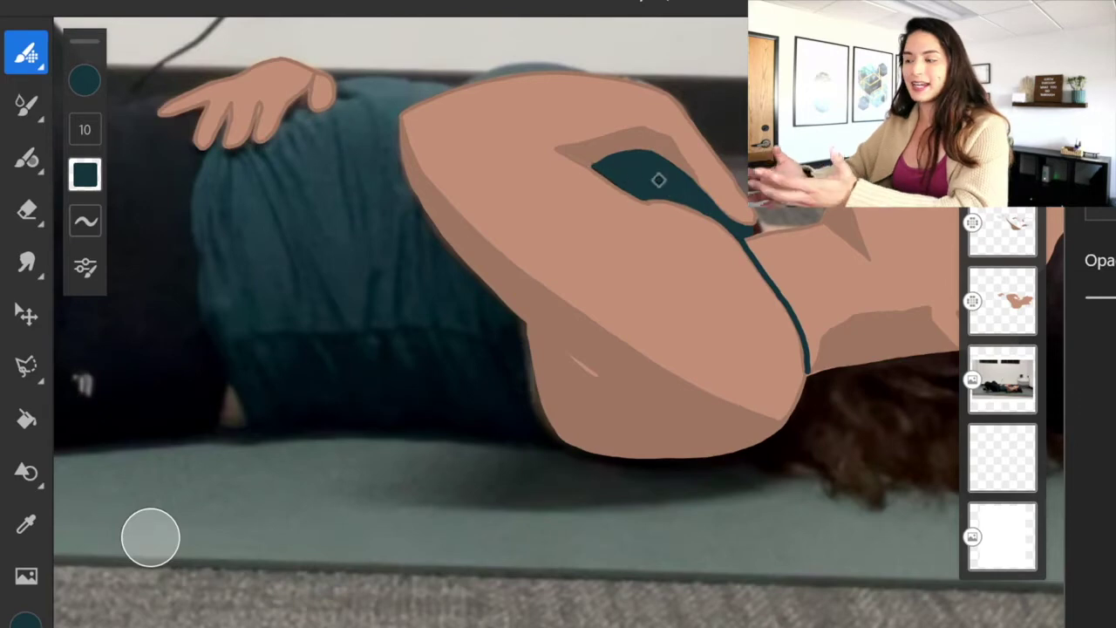
left_click_drag(339, 84, 547, 64)
mouse_move(325, 115)
left_mouse_down()
mouse_move(242, 416)
mouse_move(550, 424)
mouse_move(398, 140)
mouse_move(480, 77)
left_mouse_up()
left_click(26, 420)
left_click(367, 261)
- Hide the photo layer, and outline and fill the teal gaps between the resting hand's fingers with brush size 4
left_click(33, 59)
left_click_drag(84, 130, 85, 157)
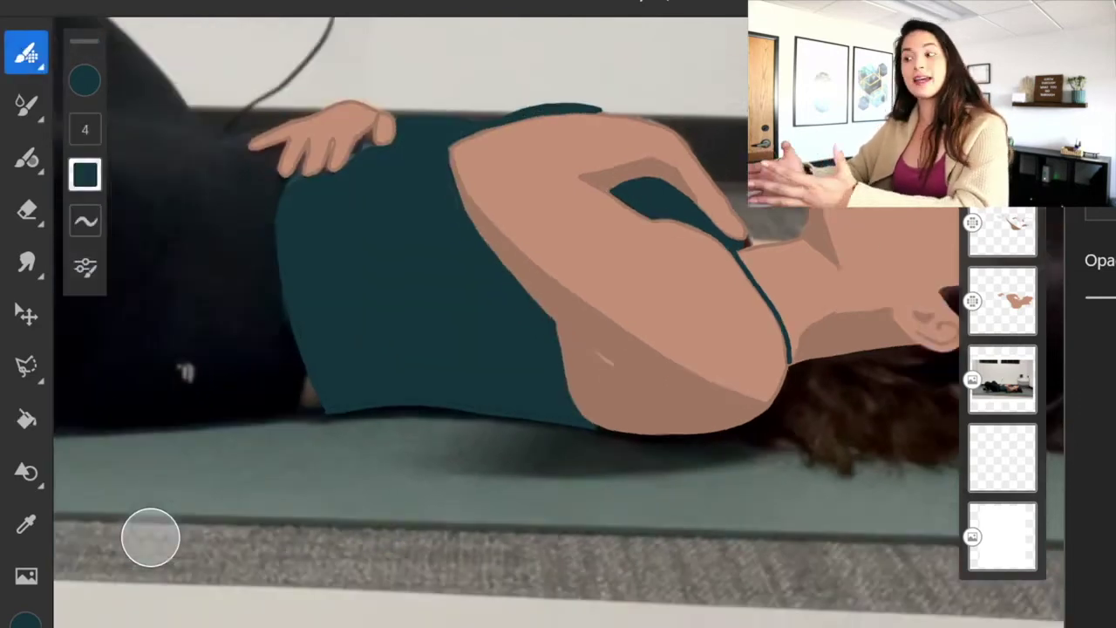
scroll(523, 314, "up", 5)
scroll(523, 314, "left", 5)
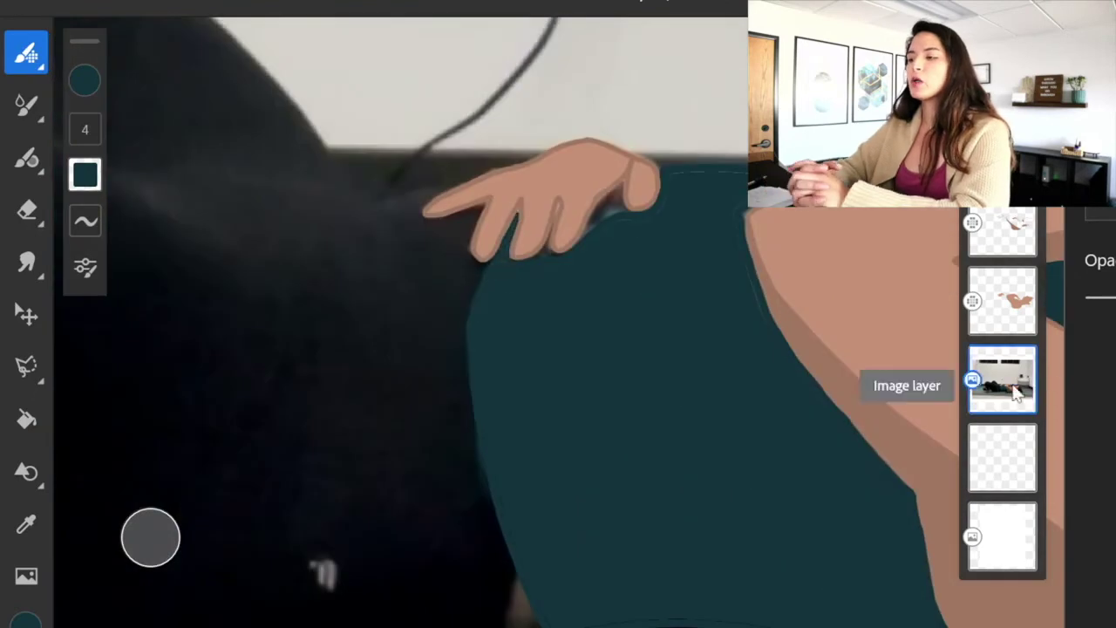
left_click(1003, 379)
left_click_drag(515, 218, 512, 260)
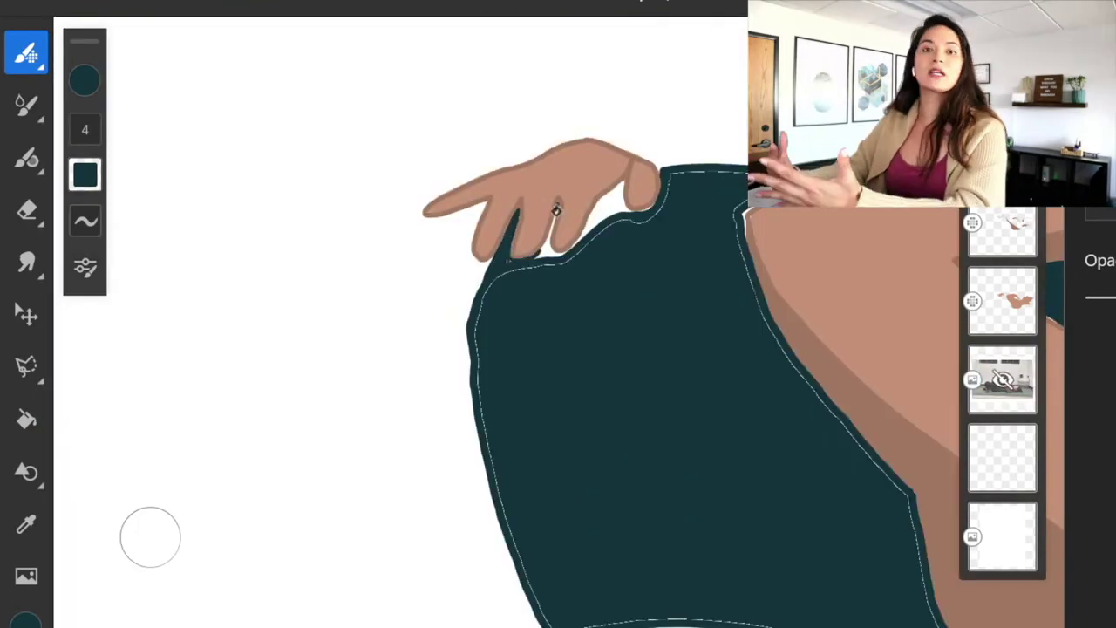
left_click_drag(556, 210, 554, 230)
left_click(26, 420)
left_click(606, 207)
left_click(546, 249)
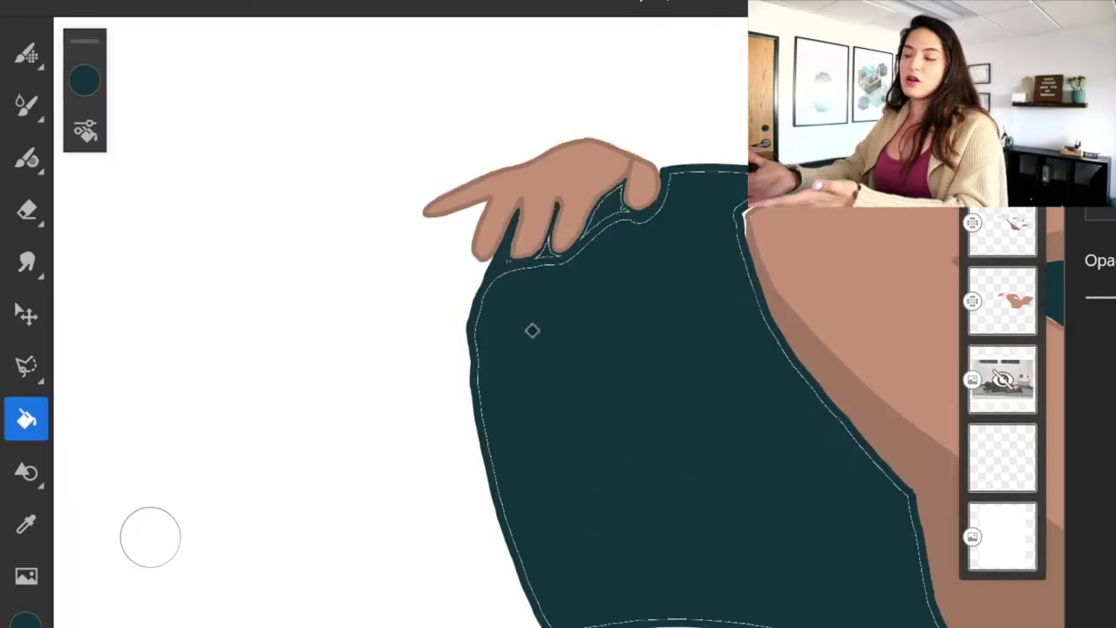
- Set the brush size to 8 and paint over the thin seams along the tank top's edges and beside the fingers
left_click(26, 53)
left_click(85, 129)
left_click_drag(130, 270, 130, 263)
left_click(21, 67)
left_click_drag(549, 264, 741, 173)
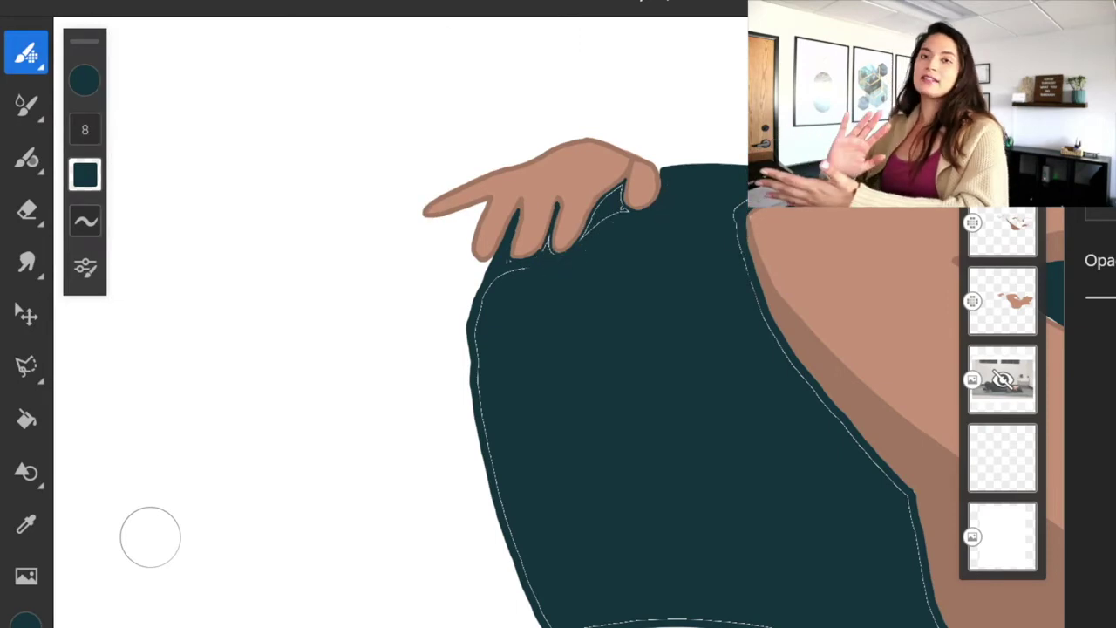
left_click_drag(741, 218, 908, 503)
left_click_drag(499, 267, 545, 624)
mouse_move(626, 184)
left_mouse_down()
mouse_move(577, 251)
mouse_move(612, 216)
left_mouse_up()
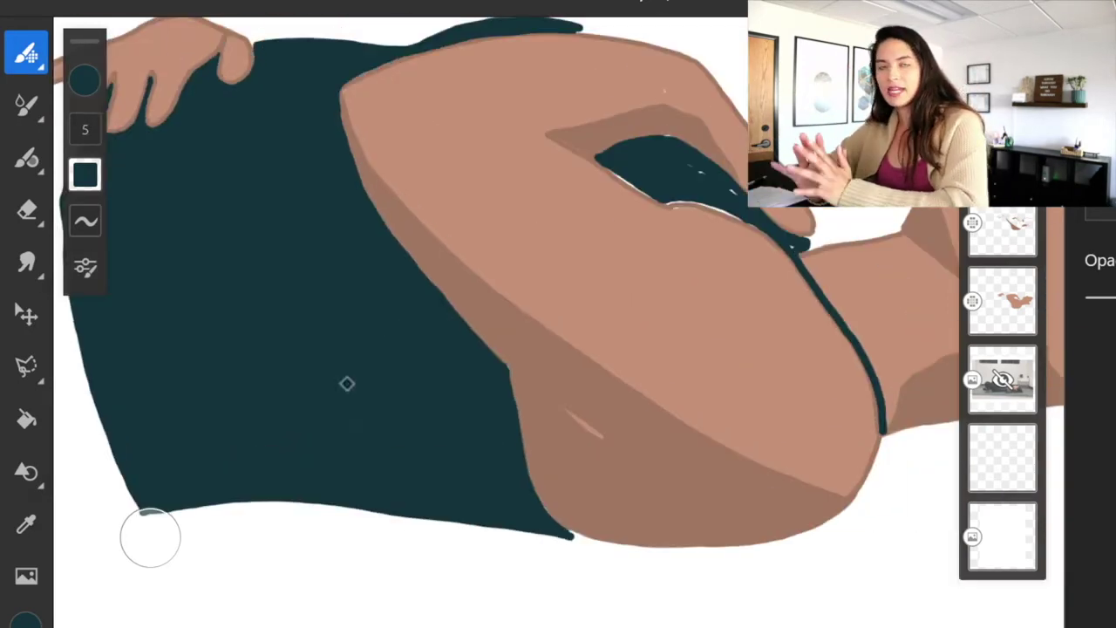
- Touch up the tank top in teal at its lower shoulder corner, chest opening, strap and upper edge
left_click_drag(571, 536, 595, 540)
left_click_drag(546, 512, 614, 543)
left_click_drag(600, 156, 757, 221)
left_click_drag(803, 251, 811, 241)
left_click_drag(579, 28, 600, 35)
- Sample the dark colour of the leggings from the photo for painting
left_click(1003, 301)
left_click(26, 524)
left_click(682, 221)
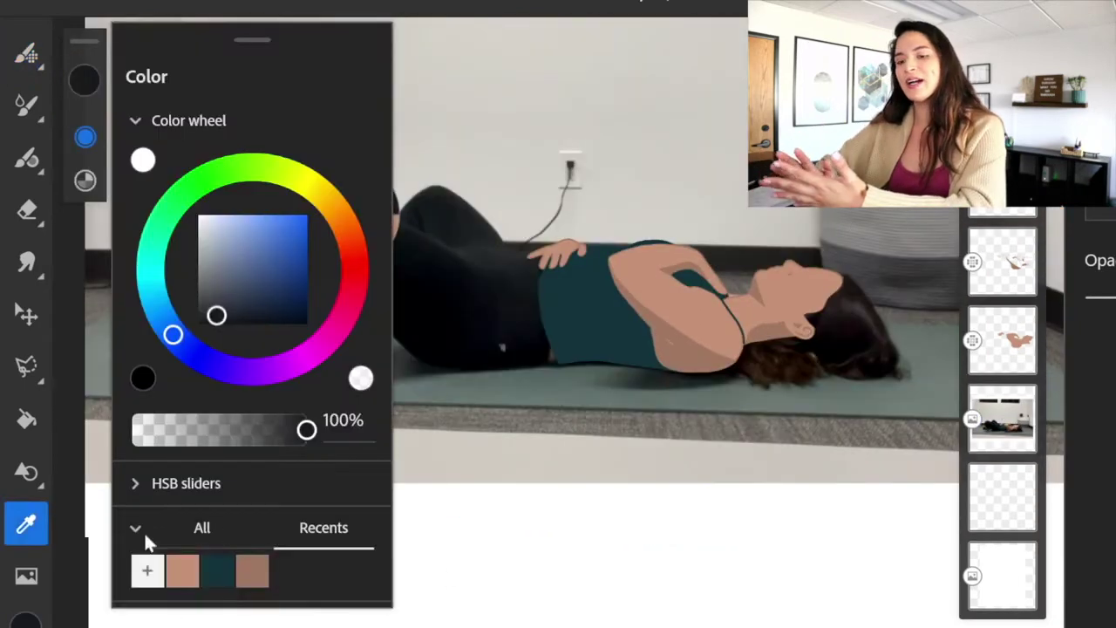
left_click(145, 535)
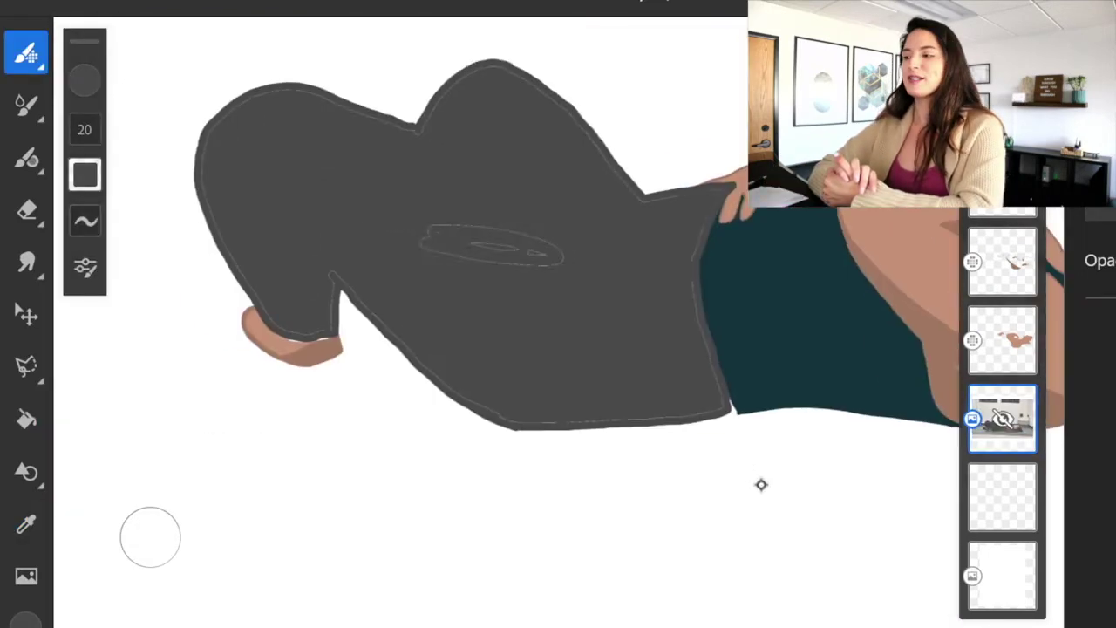
- Paint over the seam along the leggings' upper edge and erase the grey covering the resting fingers
mouse_move(713, 207)
left_mouse_down()
mouse_move(686, 413)
mouse_move(326, 314)
mouse_move(329, 332)
mouse_move(560, 108)
mouse_move(645, 197)
left_mouse_up()
left_click(26, 211)
left_click_drag(731, 185, 708, 244)
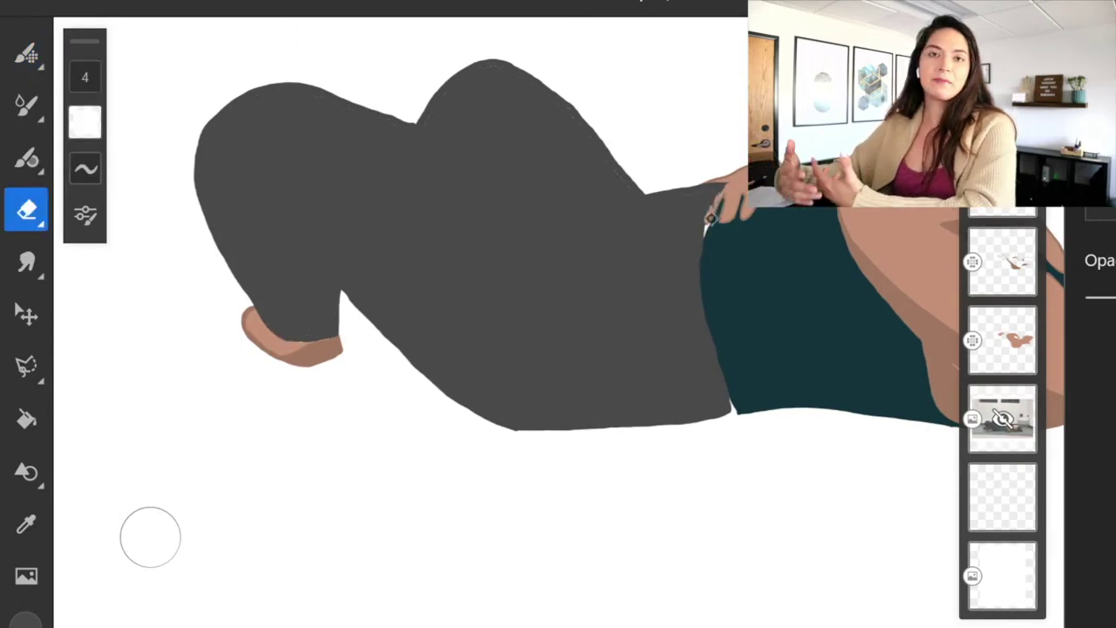
left_click_drag(85, 77, 85, 68)
mouse_move(721, 187)
left_mouse_down()
mouse_move(694, 218)
mouse_move(679, 199)
left_mouse_up()
- Set the brush size to 5 and paint the white gaps around the resting fingers in the leggings' dark grey
left_click(26, 53)
left_click(85, 129)
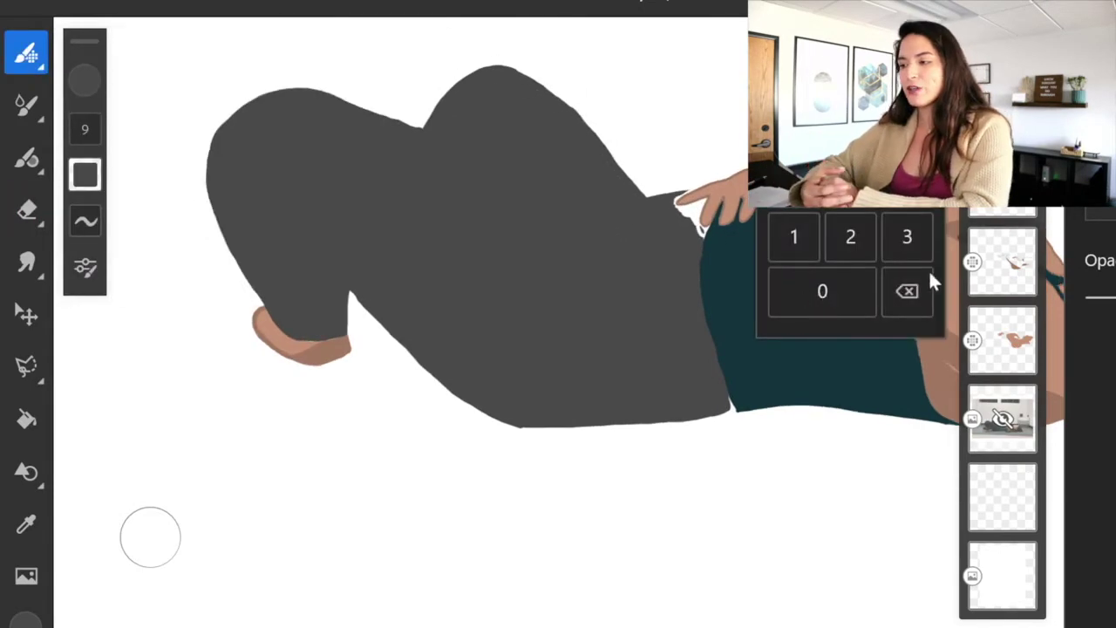
scroll(696, 315, "up", 5)
left_click(26, 211)
left_click(26, 53)
left_click_drag(660, 97, 715, 80)
left_click(85, 129)
type("5")
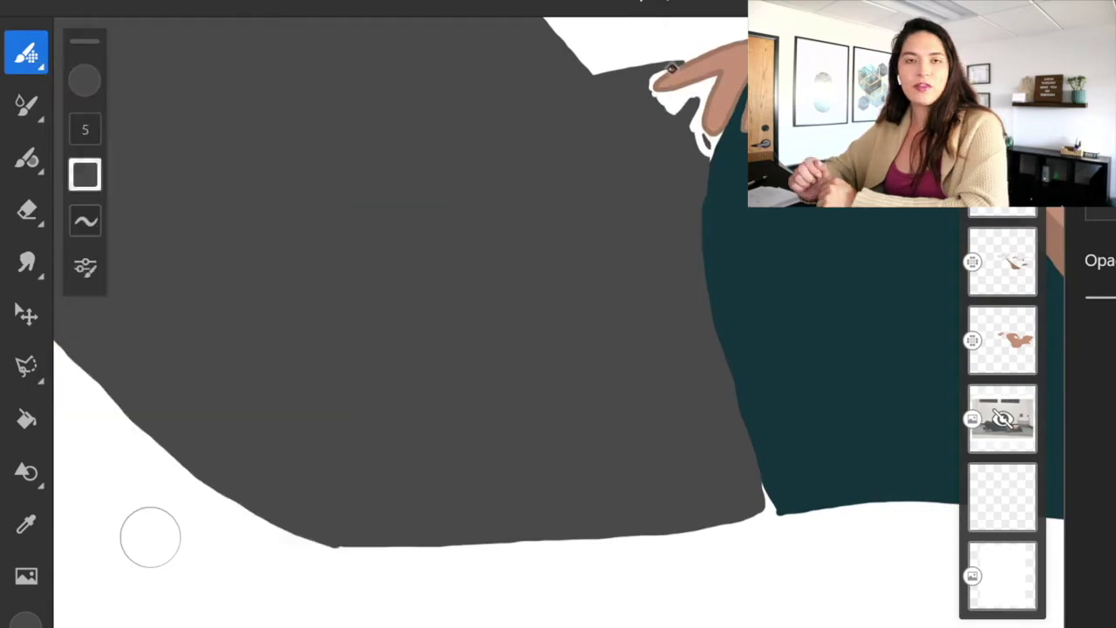
mouse_move(654, 100)
left_mouse_down()
mouse_move(681, 97)
mouse_move(697, 110)
mouse_move(711, 143)
left_mouse_up()
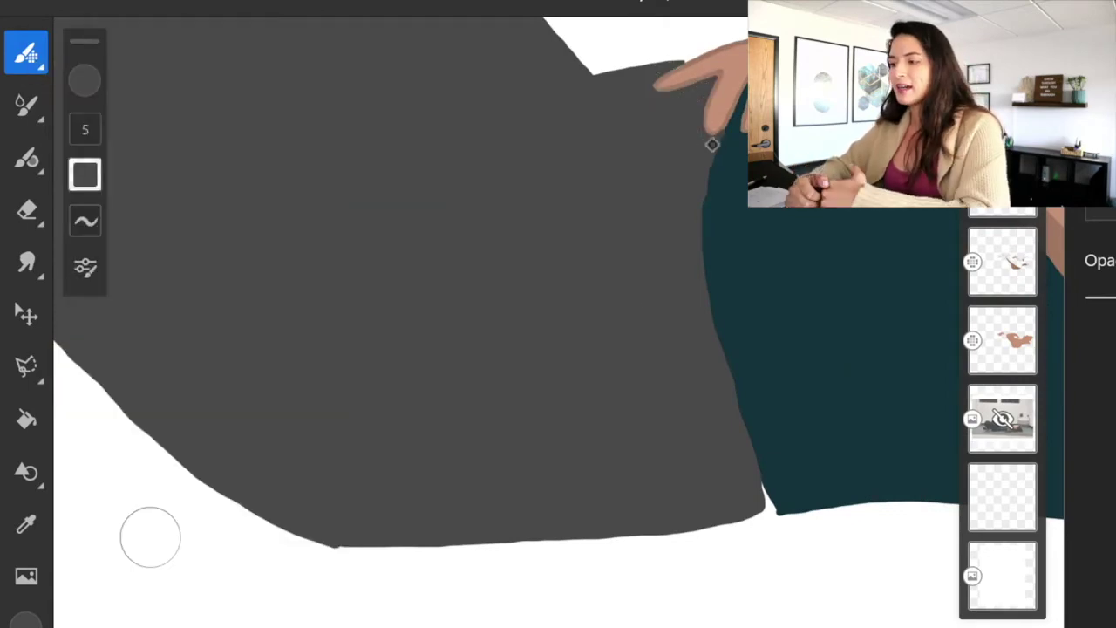
- Place the soft spring tones palette image on the canvas above the figure
left_click_drag(1003, 109, 1015, 255)
left_click(851, 5)
left_click(907, 70)
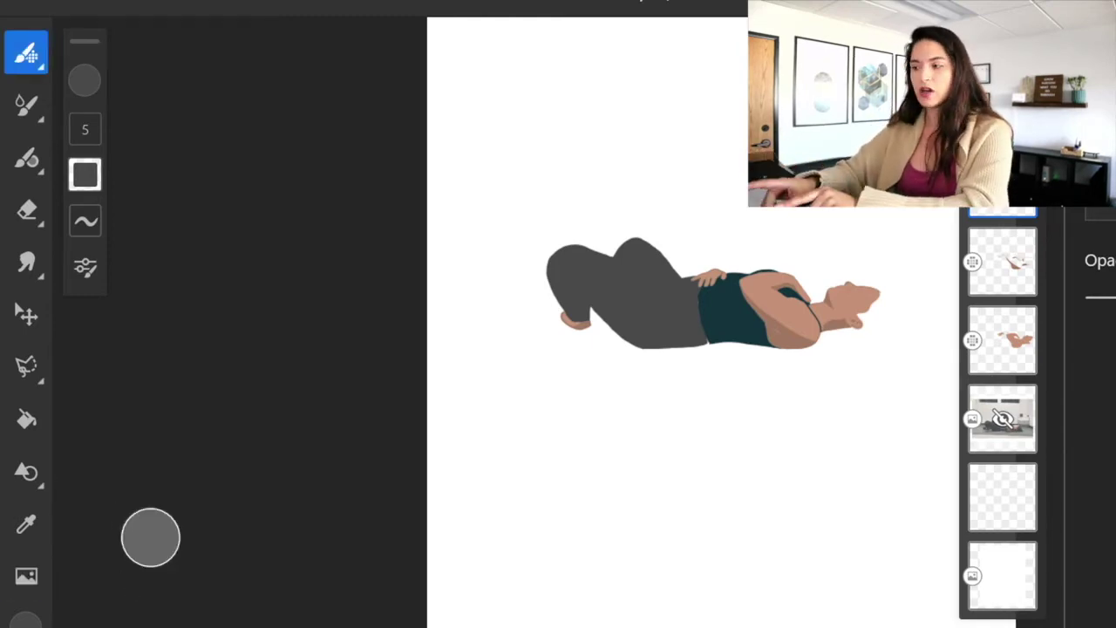
key("v")
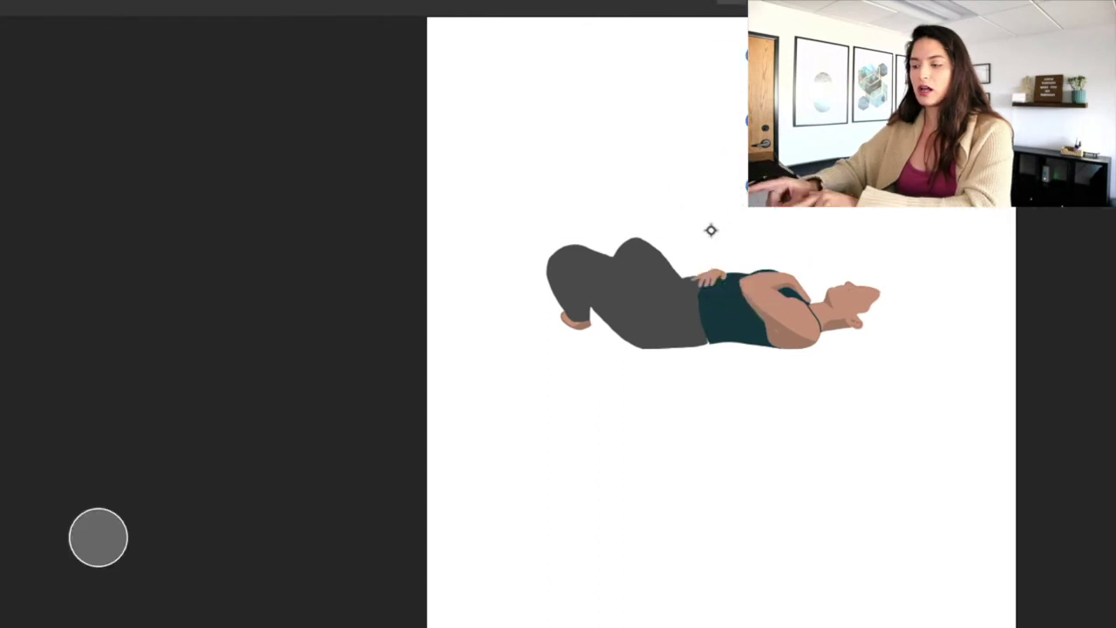
scroll(710, 229, "up", 3)
left_click_drag(755, 357, 715, 374)
key("Return")
- Try the palette's dusty rose on the tank top and a deep navy on the leggings
key("i")
left_click(861, 171)
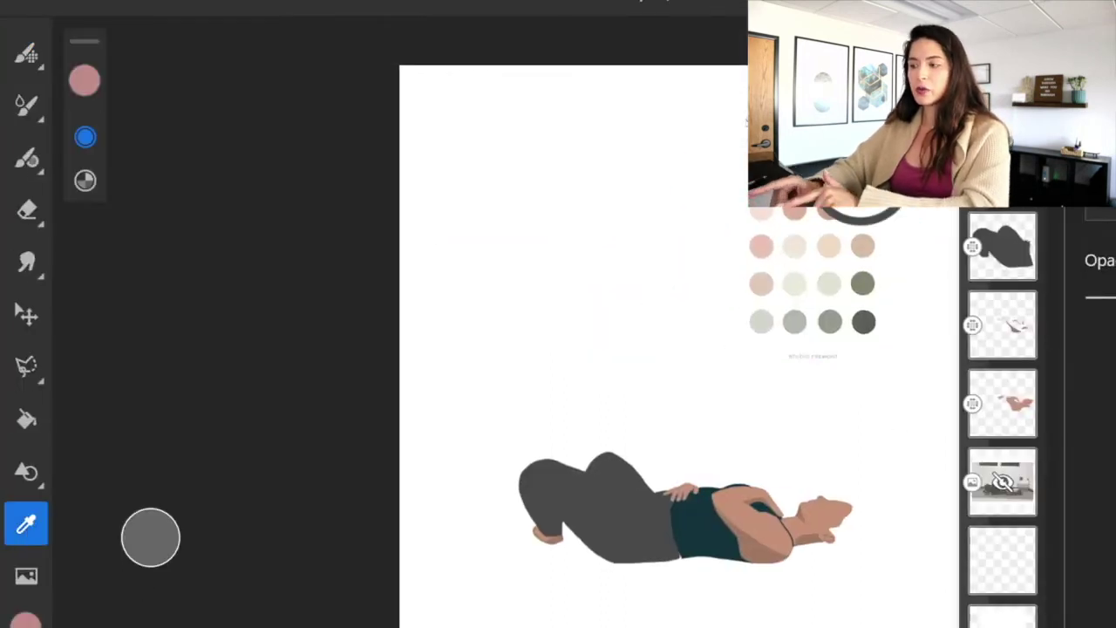
left_click(727, 525)
key("i")
left_click(863, 322)
left_click(606, 520)
left_click(85, 80)
left_click(167, 404)
left_click_drag(159, 322, 237, 332)
left_click(607, 516)
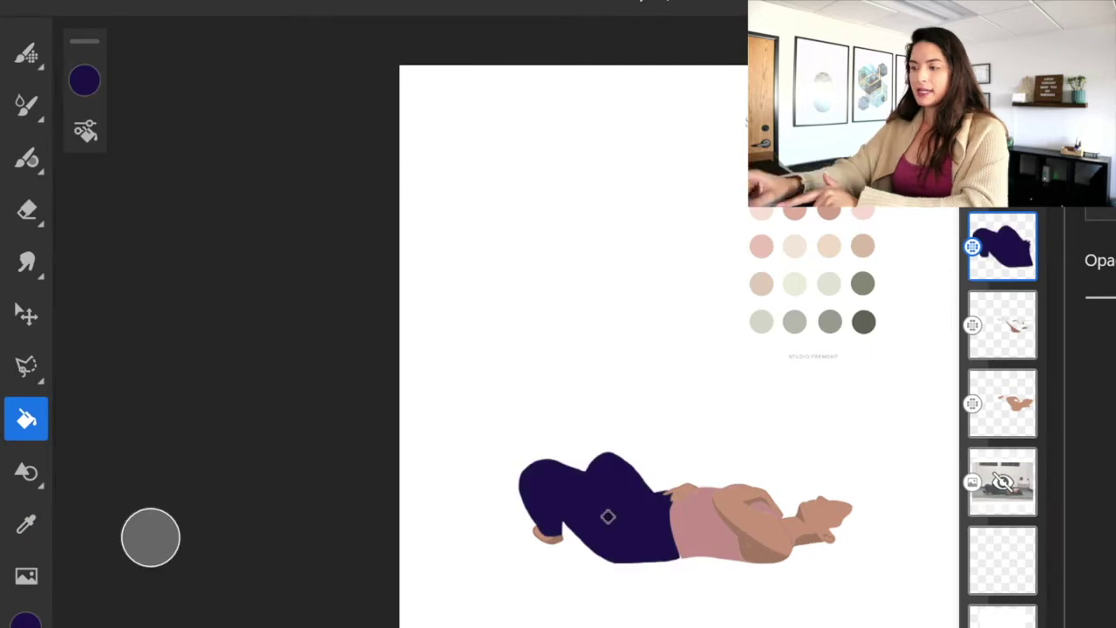
- Fill the tank top with the palette's pale cream and the leggings with dusty rose
left_click(27, 524)
left_click(795, 283)
left_click(711, 526)
left_click(1019, 265)
left_click(26, 524)
left_click(828, 211)
left_click(607, 518)
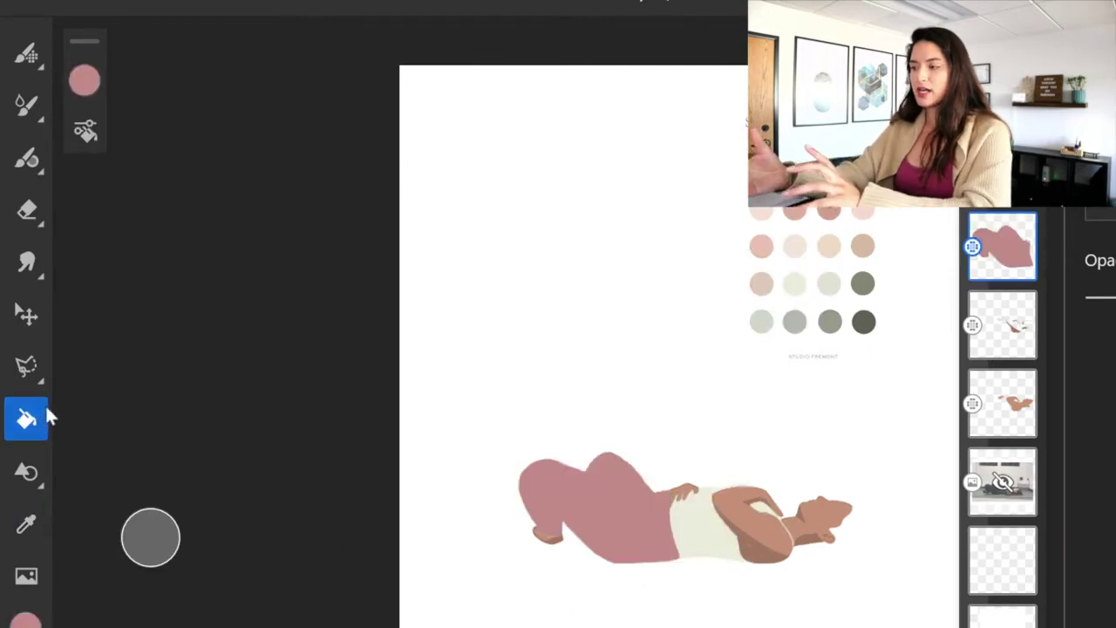
- Select the reference photo's layer and marquee a long rectangle across the lower figure for the exercise mat
left_click(1003, 483)
left_click(26, 367)
left_click(221, 367)
left_click_drag(454, 508, 955, 579)
- Sample the palette's dark olive swatch and paint the rectangular mat behind the figure with it
left_click(26, 525)
left_click(863, 321)
left_click(29, 58)
left_click(26, 524)
left_click(863, 322)
left_click(26, 53)
left_click(85, 129)
left_click_drag(130, 209, 130, 197)
left_click_drag(466, 571, 521, 516)
left_click(85, 129)
mouse_move(697, 576)
left_mouse_down()
mouse_move(929, 548)
mouse_move(803, 534)
left_mouse_up()
left_click_drag(466, 542, 480, 524)
left_click(766, 606)
- Try the palette's pale mauve pink as the fill colour of the tank top
left_click(26, 419)
left_click(27, 524)
left_click(862, 212)
left_click(26, 418)
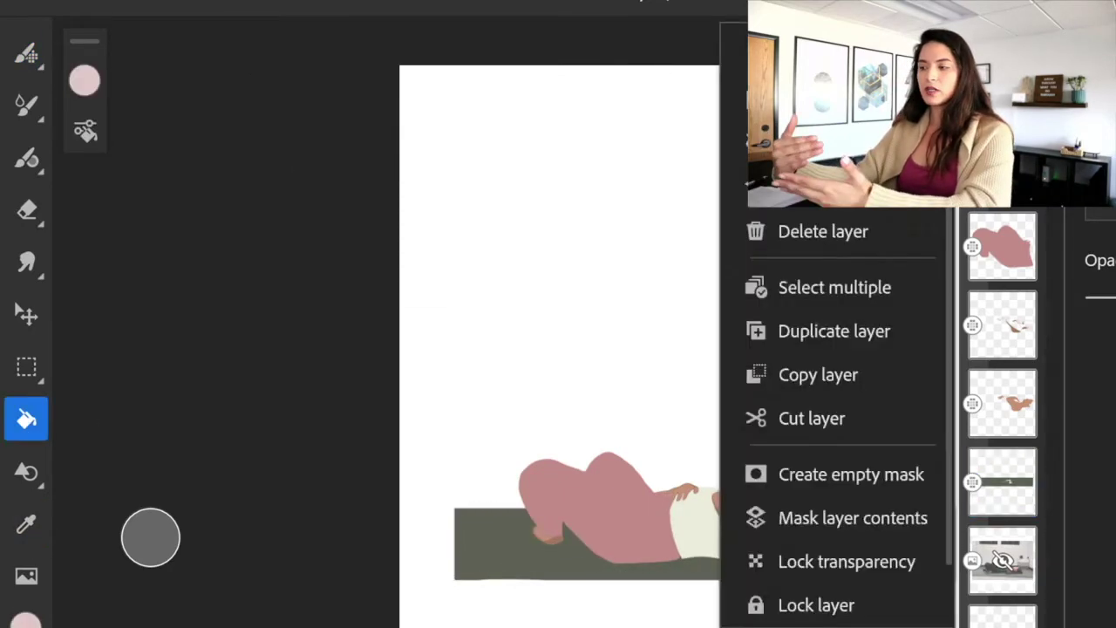
left_click(603, 599)
- Shift the sampled dark olive to a slate blue and try it as the mat's fill
left_click(26, 524)
left_click(864, 322)
left_click(85, 80)
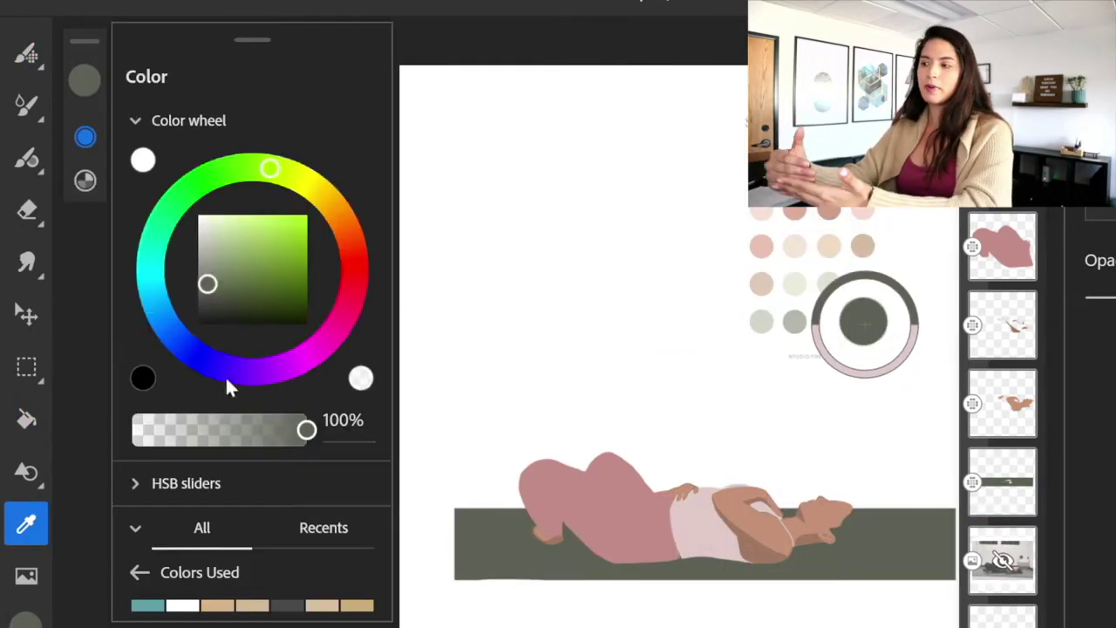
left_click(228, 378)
left_click(32, 423)
- Try the palette's salmon pink on the tank top and its chest opening
left_click(27, 524)
left_click(794, 212)
left_click(27, 418)
left_click(1003, 168)
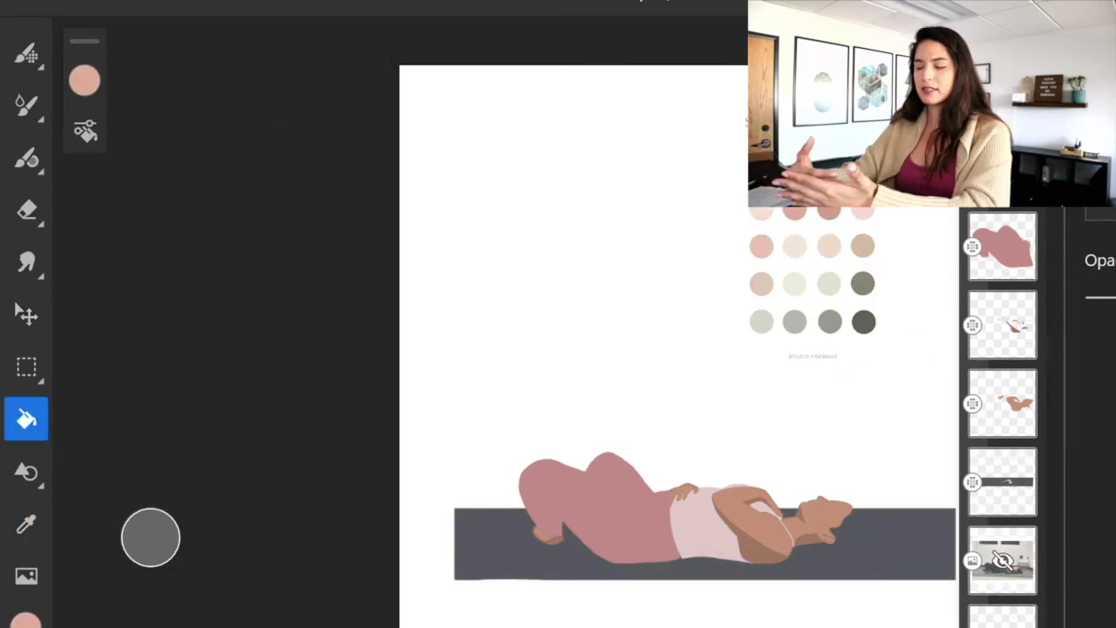
left_click(705, 527)
left_click(767, 509)
- Refill the mat with the palette's dark olive and replace that fill with a neutral dark grey
left_click(26, 524)
left_click(864, 322)
left_click(26, 419)
left_click(1003, 482)
left_click(889, 545)
left_click(85, 80)
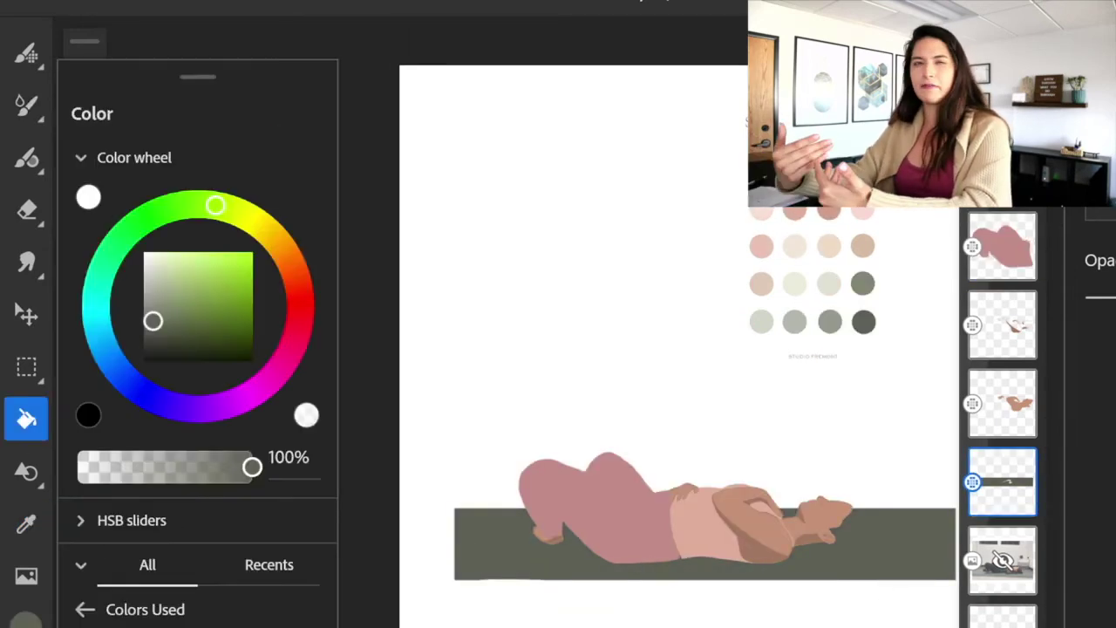
left_click(497, 545)
- Try a muted slate purple as the leggings' fill colour
left_click(1003, 245)
left_click(85, 81)
left_click(206, 294)
left_click(197, 354)
left_click(215, 287)
left_click(620, 517)
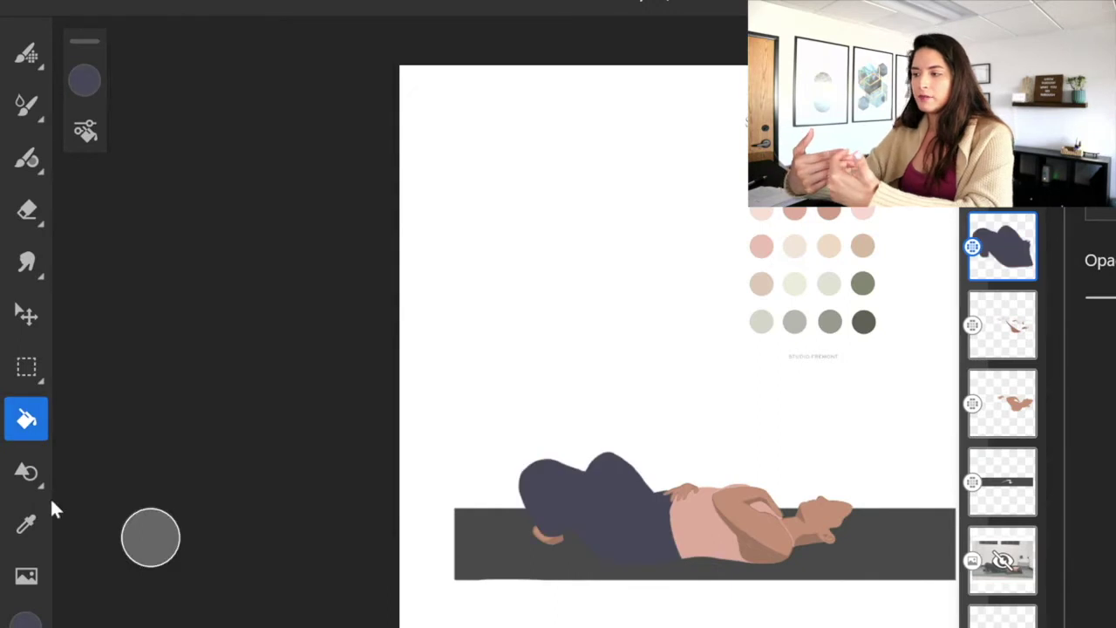
- Undo the slate purple fill of the leggings
key("ctrl+z")
key("ctrl+z")
key("ctrl+z")
key("ctrl+z")
key("ctrl+z")
key("ctrl+z")
- Sample the palette's palest pink and fill the tank top and its chest opening with it
left_click(26, 527)
left_click(761, 173)
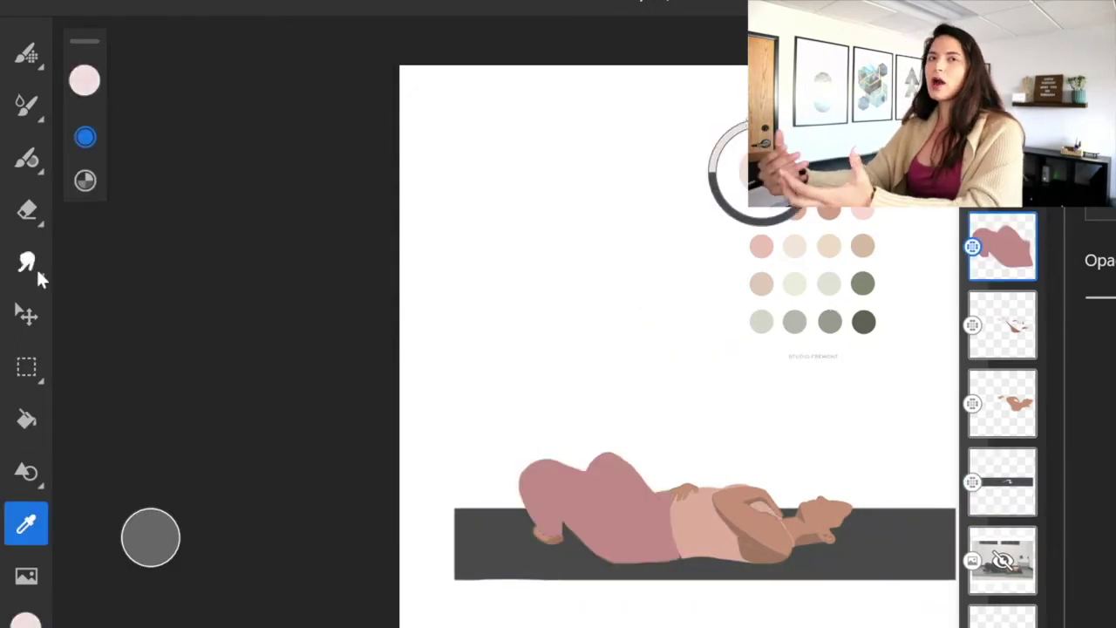
left_click(27, 419)
left_click(1003, 169)
left_click(705, 528)
left_click(767, 510)
- Erase the mat's end corners to give it slanted ends and trim the rough strip along its upper edge
left_click_drag(713, 421, 527, 337)
left_click(26, 210)
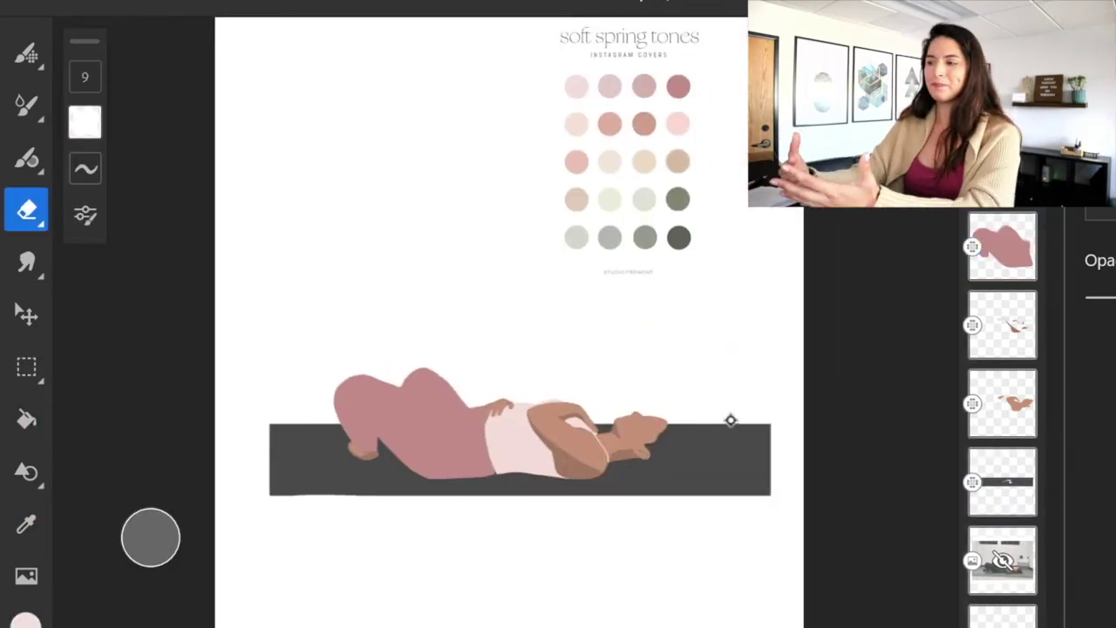
left_click(1003, 481)
left_click_drag(737, 424, 770, 495)
left_click(26, 210)
left_click(765, 404)
left_click(85, 77)
left_click_drag(132, 229, 132, 153)
mouse_move(760, 426)
left_mouse_down()
mouse_move(776, 487)
mouse_move(262, 405)
left_mouse_up()
- Shift the mat slightly towards the figure's feet and a little downward, and clear the selection
left_click(26, 367)
left_click(563, 605)
left_click_drag(659, 472, 631, 478)
key("Return")
left_click(771, 605)
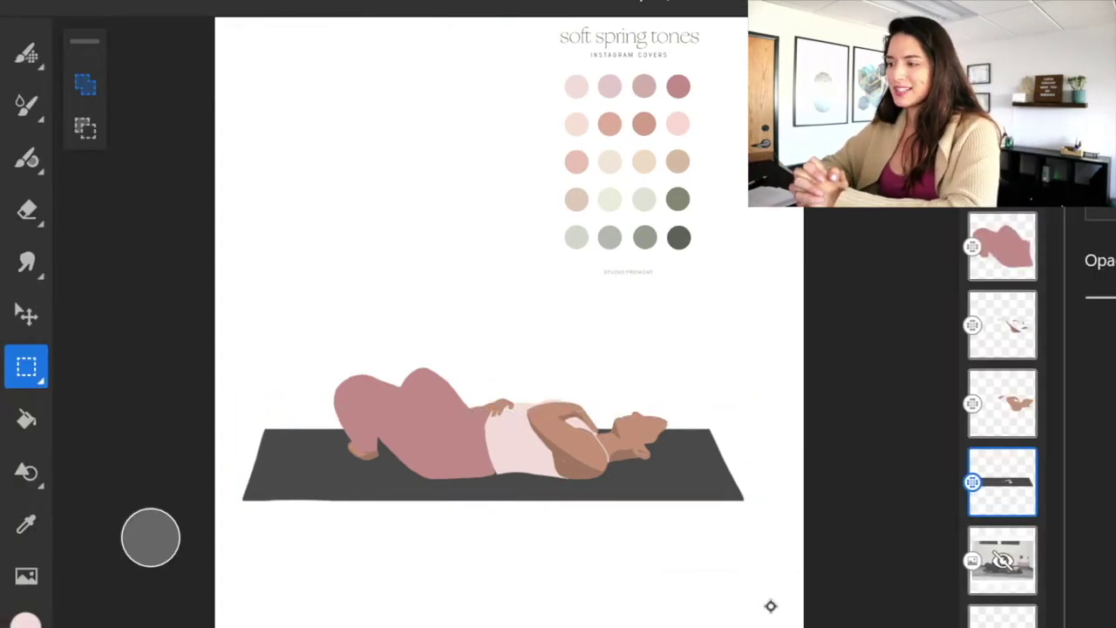
- Hide the mat, show the reference photo, add a layer above the skin shading and sample the mid-grey swatch
left_click(1003, 481)
left_click(1003, 561)
left_click(837, 173)
left_click(1003, 325)
left_click(26, 524)
left_click(644, 238)
left_click(26, 54)
- Paint both shoes around the feet in a slightly darkened grey-green, following the photo
scroll(581, 451, "up", 10)
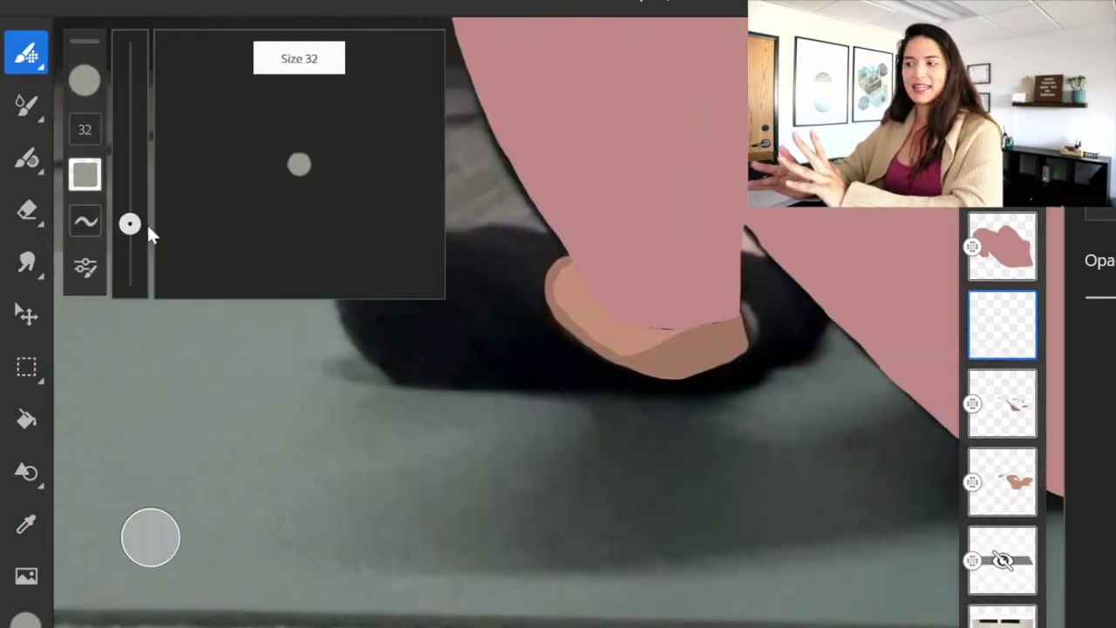
mouse_move(374, 250)
left_mouse_down()
mouse_move(535, 249)
mouse_move(517, 319)
mouse_move(427, 314)
left_mouse_up()
left_click(85, 80)
left_click_drag(208, 257, 202, 266)
left_click(26, 54)
mouse_move(747, 253)
left_mouse_down()
mouse_move(743, 281)
mouse_move(780, 298)
left_mouse_up()
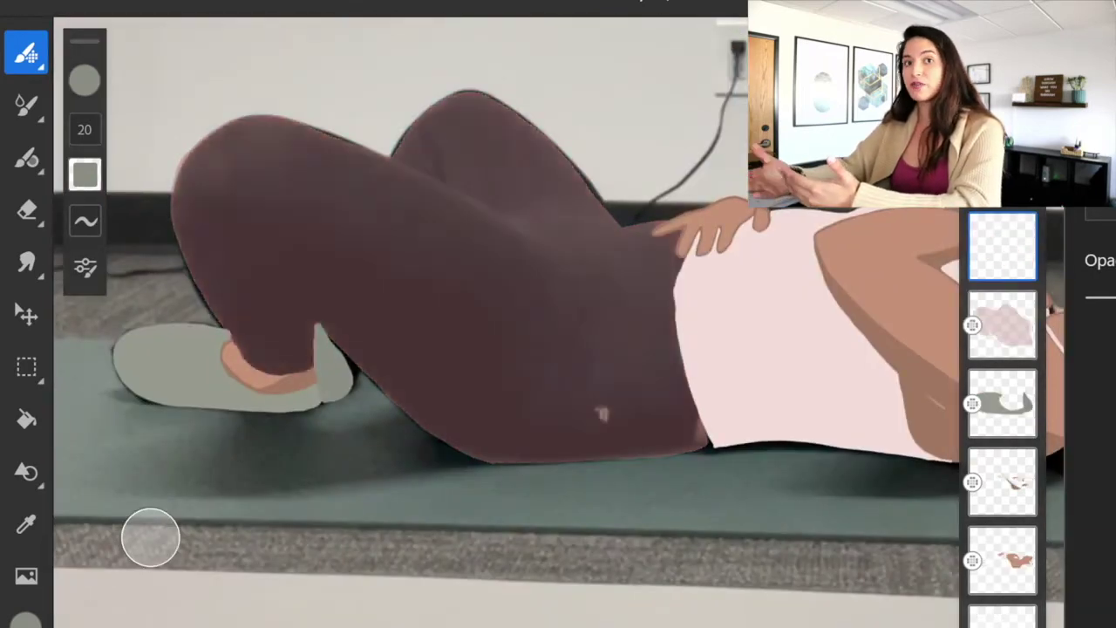
- Set a deep rose brush to size 10 and trace the leggings' fold, waistband and lower hip edge
left_click(85, 80)
left_click(148, 604)
left_click(84, 129)
left_click_drag(130, 245, 130, 260)
left_click(26, 54)
left_click(324, 188)
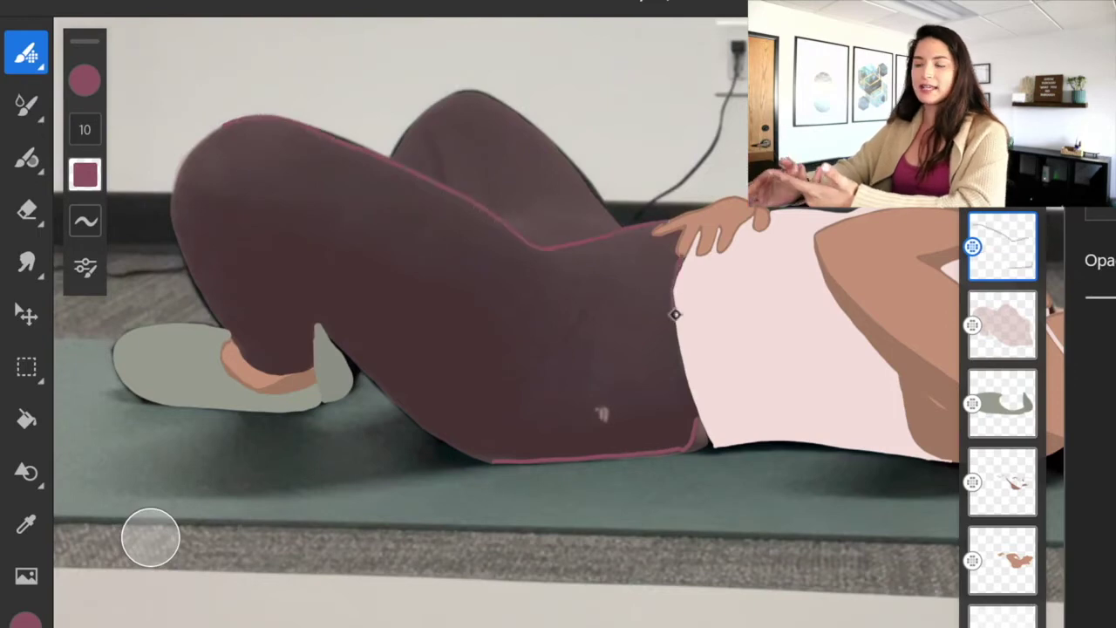
- Continue the deep rose shading around the front knee, shin and ankle and along the underside of the thigh
left_click_drag(223, 126, 200, 144)
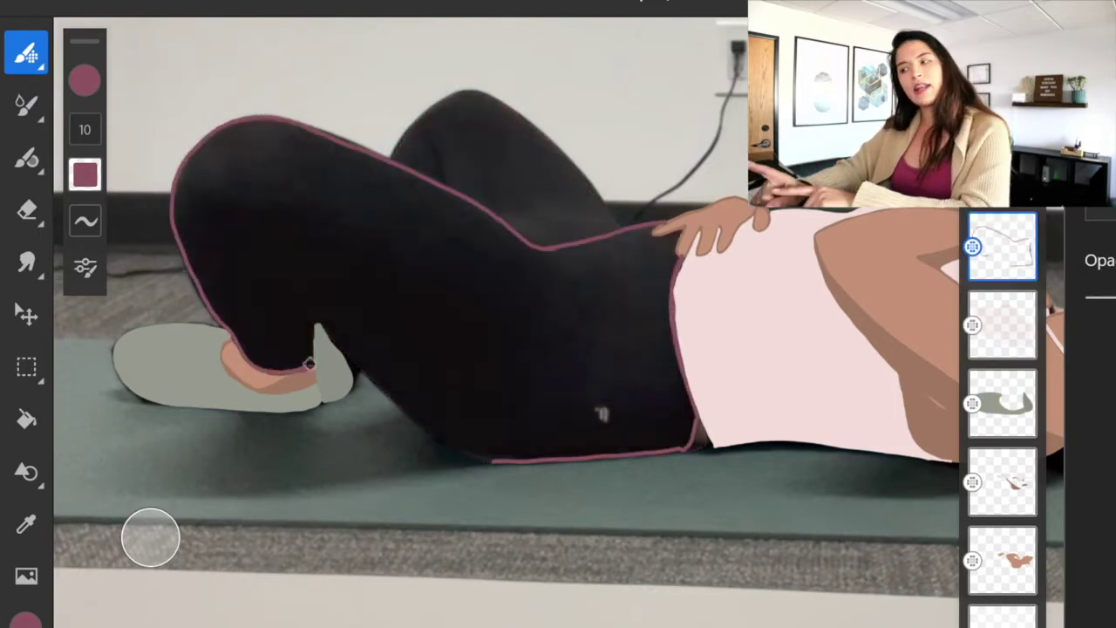
left_click_drag(310, 364, 316, 323)
mouse_move(242, 212)
left_mouse_down()
mouse_move(321, 326)
mouse_move(442, 438)
left_mouse_up()
left_click(1013, 336)
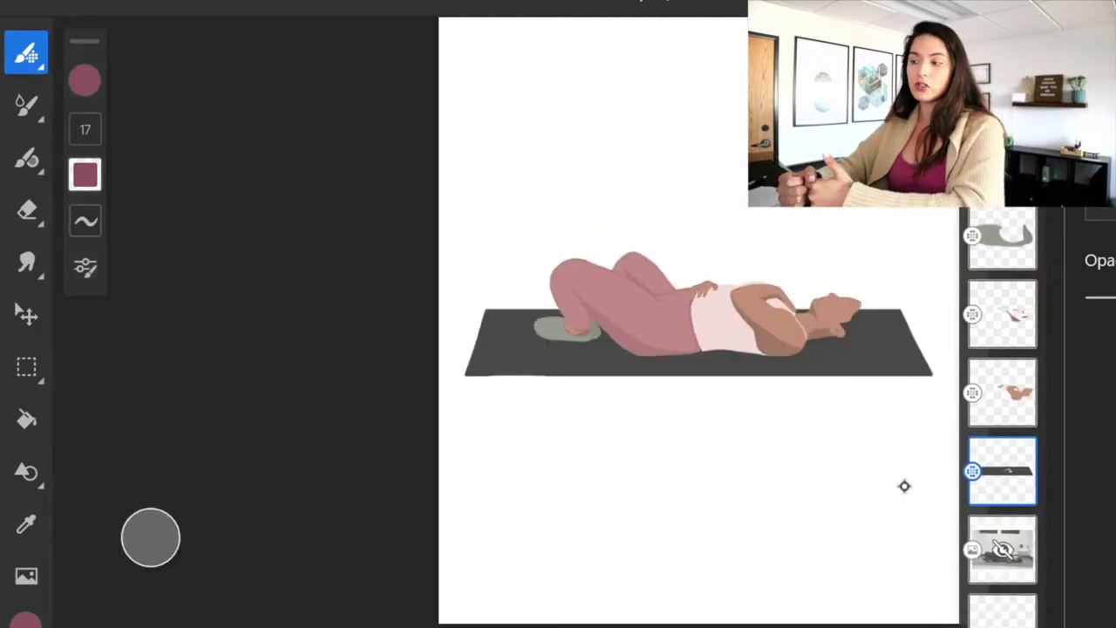
- Switch to a darker rose at brush size 17 and refine the shading along the leggings' edges
left_click(84, 175)
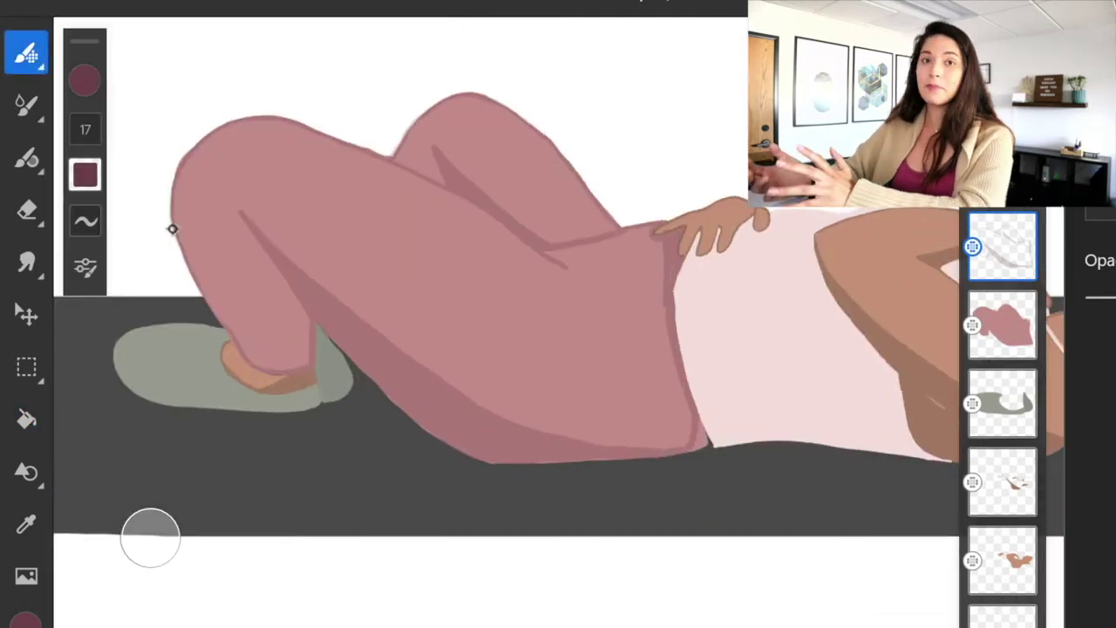
left_click(26, 210)
left_click(26, 53)
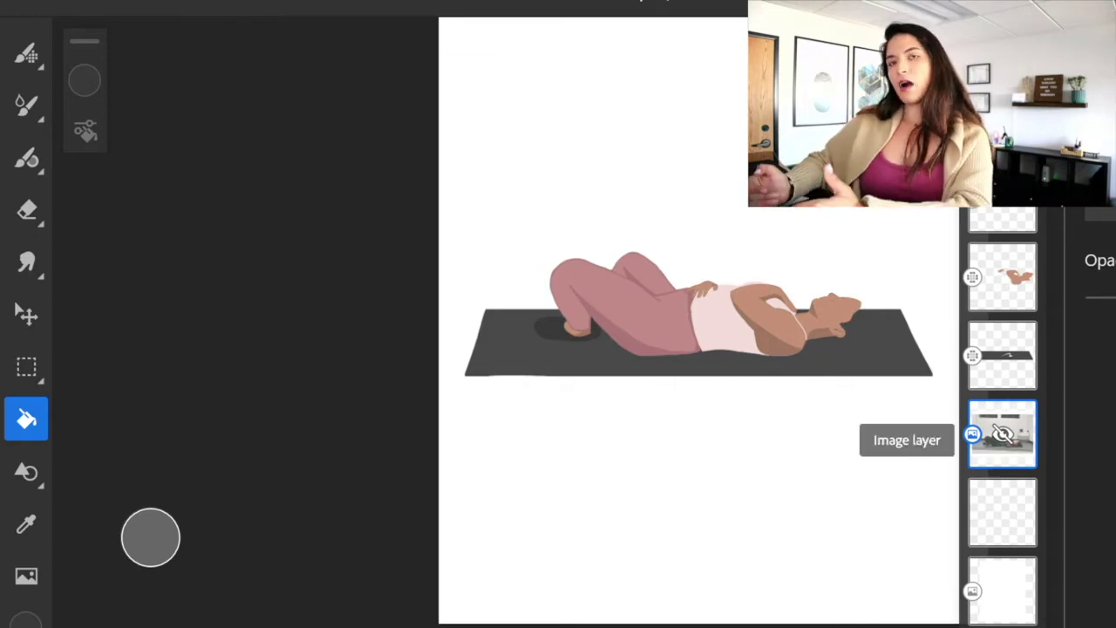
- Show the reference photo, hide the mat and prepare a dark brown brush at size 25 on a new layer
left_click(1003, 433)
left_click(1003, 355)
left_click(27, 53)
left_click(85, 80)
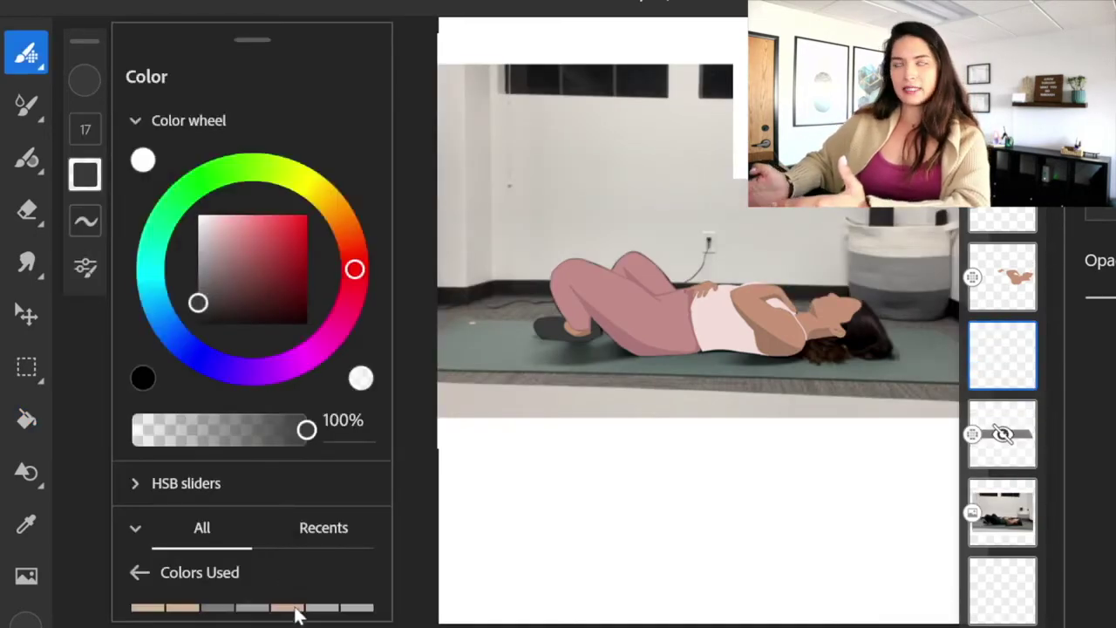
left_click(293, 610)
left_click(84, 129)
left_click_drag(133, 251, 133, 241)
- Outline the hair around the head and neck in dark brown and paint its main strands from the hairline
scroll(811, 348, "up", 10)
scroll(448, 368, "right", 5)
mouse_move(608, 106)
left_mouse_down()
mouse_move(592, 156)
mouse_move(413, 348)
mouse_move(636, 299)
left_mouse_up()
left_click_drag(647, 124, 573, 484)
left_click_drag(765, 325, 710, 458)
left_click_drag(654, 178, 689, 427)
mouse_move(472, 258)
left_mouse_down()
mouse_move(516, 358)
mouse_move(392, 553)
mouse_move(446, 341)
left_mouse_up()
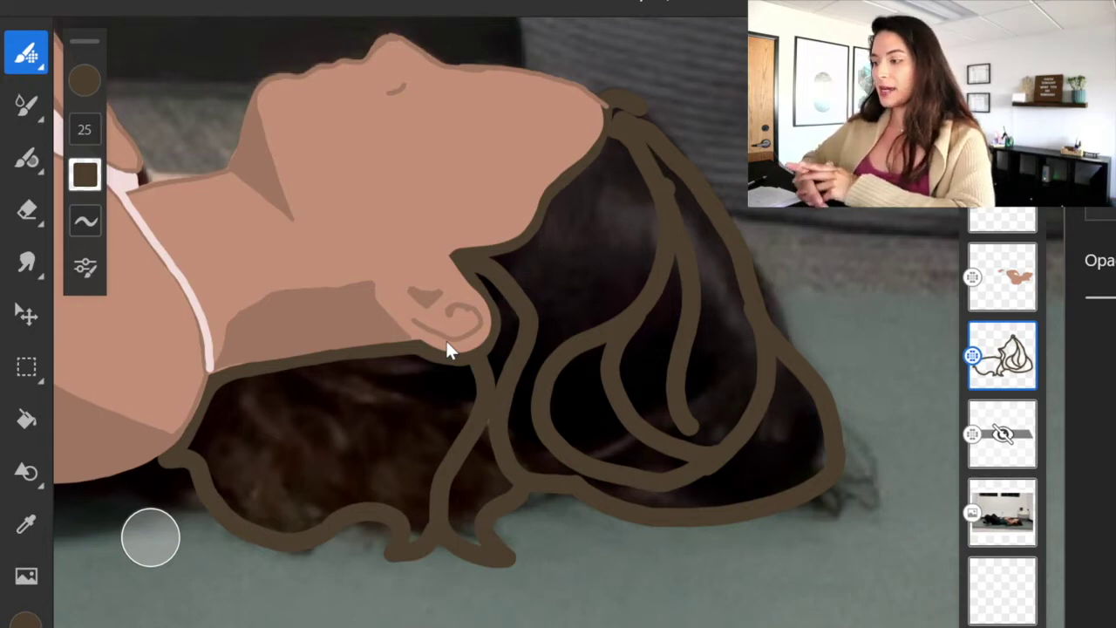
- Paint further strands through the crown and curls below the neck, and thin the overlapping lines with the eraser
left_click_drag(664, 155, 678, 210)
left_click_drag(689, 426, 717, 447)
mouse_move(567, 192)
left_mouse_down()
mouse_move(576, 294)
mouse_move(536, 443)
left_mouse_up()
left_click_drag(269, 375, 378, 494)
left_click_drag(305, 370, 429, 489)
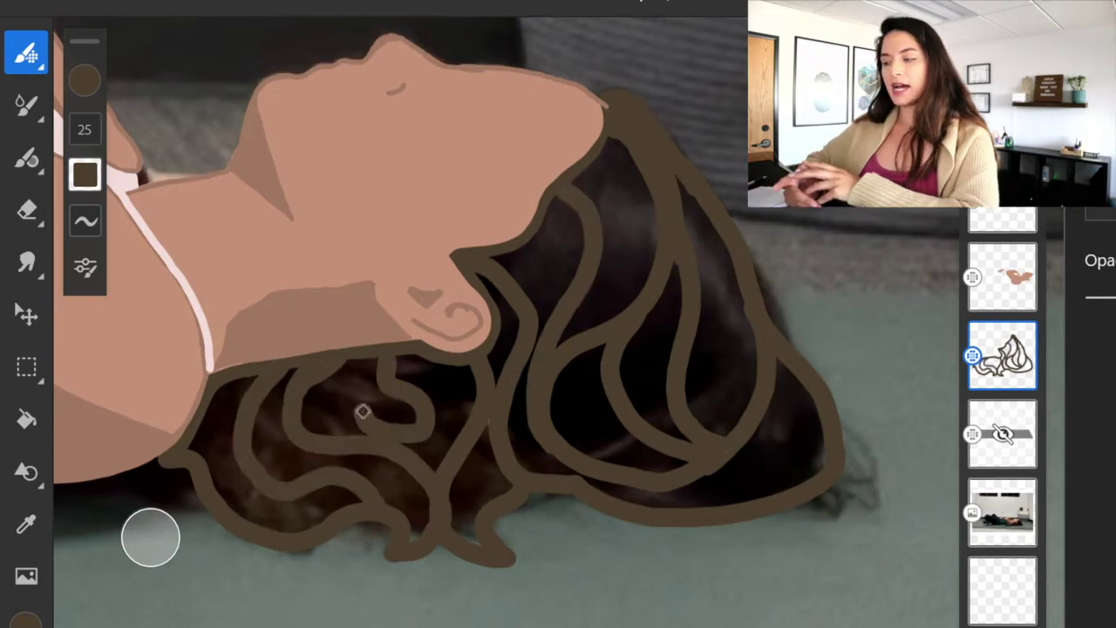
mouse_move(340, 366)
left_mouse_down()
mouse_move(444, 382)
mouse_move(439, 404)
left_mouse_up()
key("e")
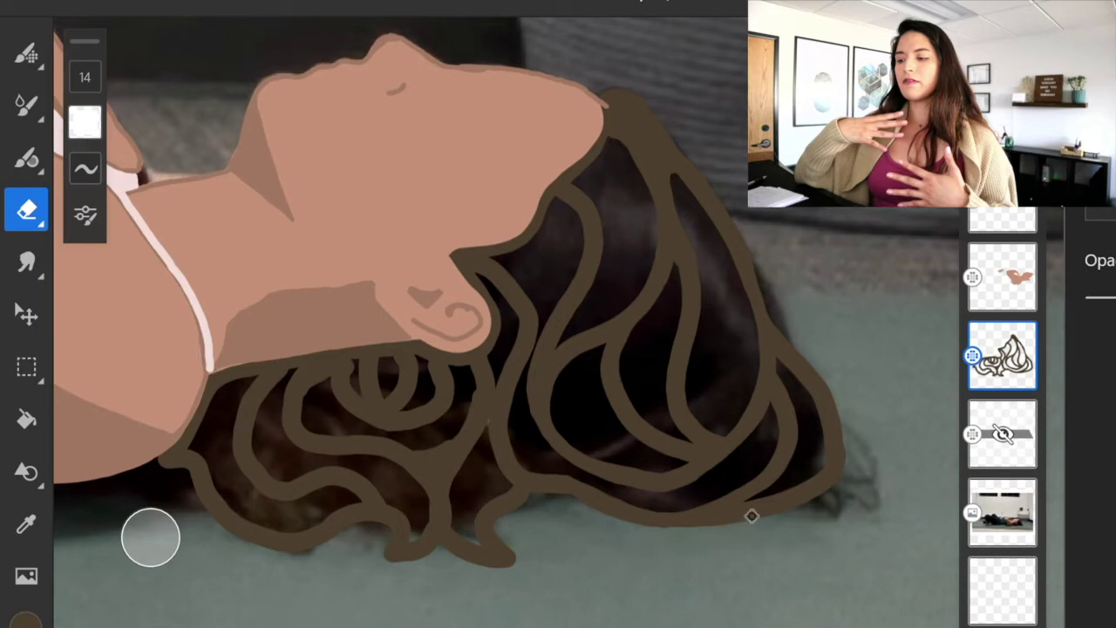
- Refine the dark brown hair strands around the ear, nape and crown, thinning overlaps with the eraser at size 14
left_click_drag(477, 524, 511, 490)
mouse_move(234, 427)
left_mouse_down()
mouse_move(235, 459)
mouse_move(359, 500)
left_mouse_up()
scroll(357, 426, "down", 3)
left_click_drag(298, 355, 315, 365)
left_click_drag(630, 426, 644, 447)
left_click_drag(562, 445, 517, 449)
scroll(516, 449, "right", 2)
left_click_drag(809, 279, 844, 375)
- Duplicate the hair strand layer, keep one copy hidden as a spare, and add an empty layer beneath them
left_click(1003, 220)
scroll(505, 349, "up", 3)
left_click(1003, 379)
key("ctrl+j")
left_click(1003, 536)
- Choose a lighter brown and paint the solid base shape of the hair on the layer beneath the strands
left_click(26, 620)
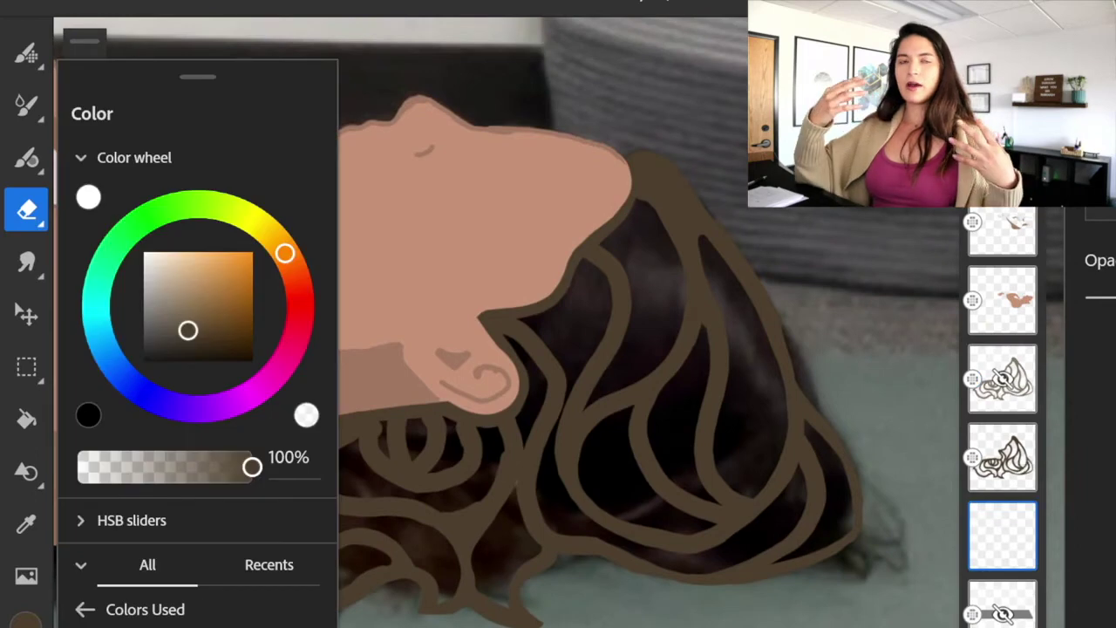
left_click(27, 419)
left_click(1003, 535)
left_click(845, 603)
left_click(27, 52)
left_click_drag(656, 286, 647, 434)
mouse_move(640, 163)
left_mouse_down()
mouse_move(216, 506)
mouse_move(692, 568)
mouse_move(640, 216)
left_mouse_up()
left_click(26, 420)
left_click(26, 52)
mouse_move(708, 253)
left_mouse_down()
mouse_move(618, 249)
mouse_move(747, 518)
mouse_move(505, 476)
mouse_move(340, 529)
mouse_move(397, 548)
left_mouse_up()
- Sample the dark brown on the strand layer and fill in shadow sections between the strands at the nape and crown
left_click(1003, 457)
left_click(26, 524)
left_click(229, 547)
left_click(26, 419)
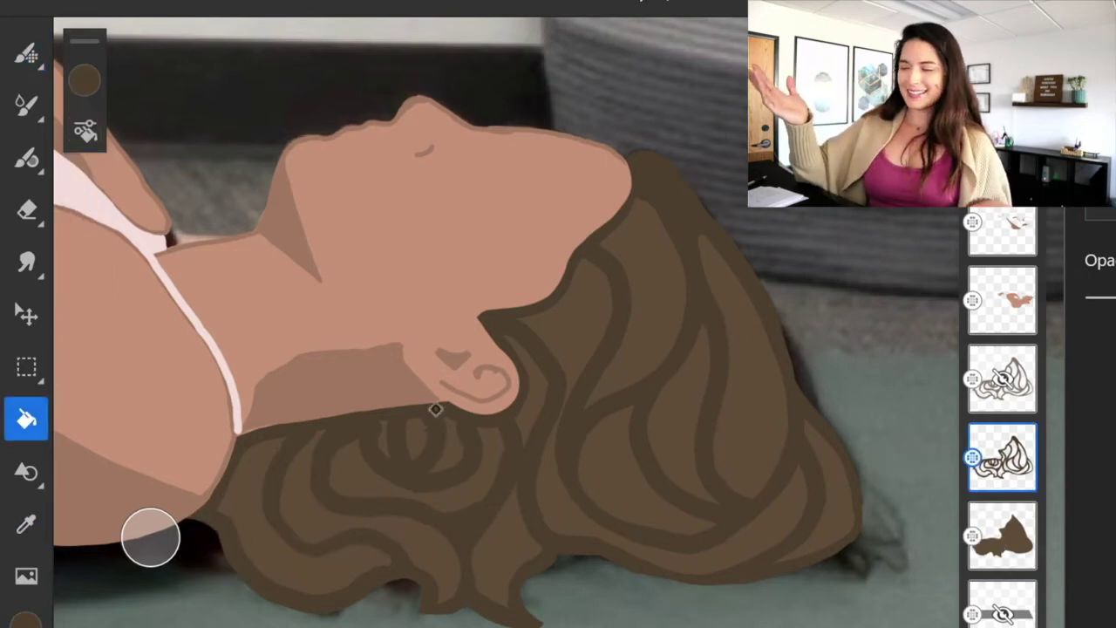
left_click_drag(436, 409, 532, 270)
left_click(26, 52)
mouse_move(339, 375)
left_mouse_down()
mouse_move(363, 314)
mouse_move(416, 436)
left_mouse_up()
left_click_drag(478, 297, 512, 298)
mouse_move(589, 450)
left_mouse_down()
mouse_move(622, 421)
mouse_move(595, 291)
mouse_move(907, 391)
mouse_move(950, 424)
left_mouse_up()
- Try adding light tan highlight strands at the crown of the hair, and undo them
left_click(26, 419)
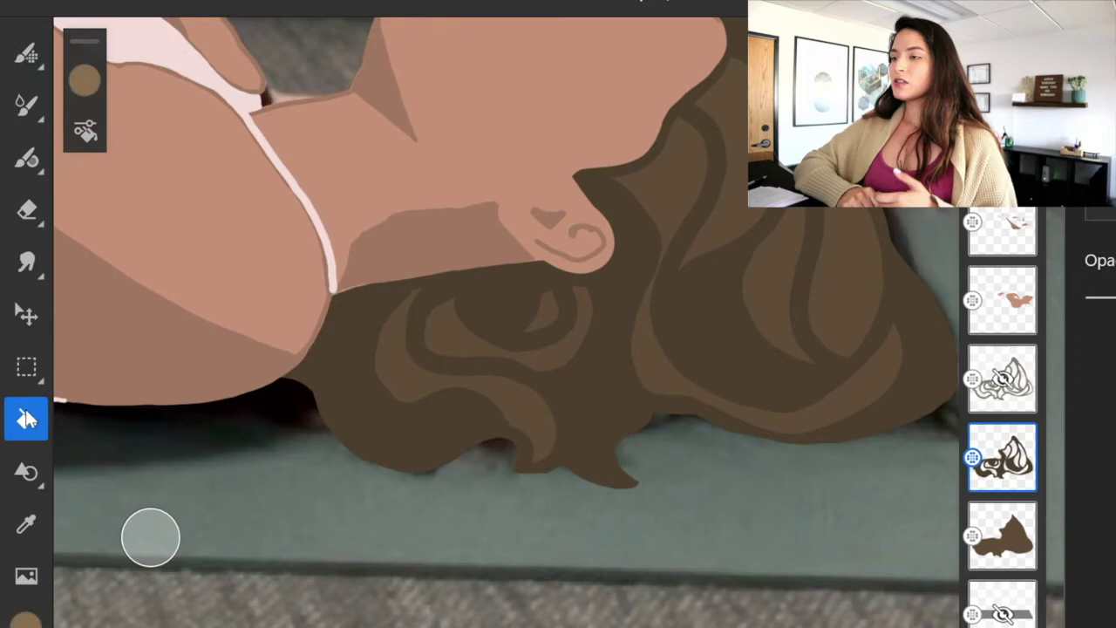
left_click(847, 3)
left_click(865, 234)
left_click(824, 291)
left_click(26, 53)
left_click_drag(725, 188, 696, 281)
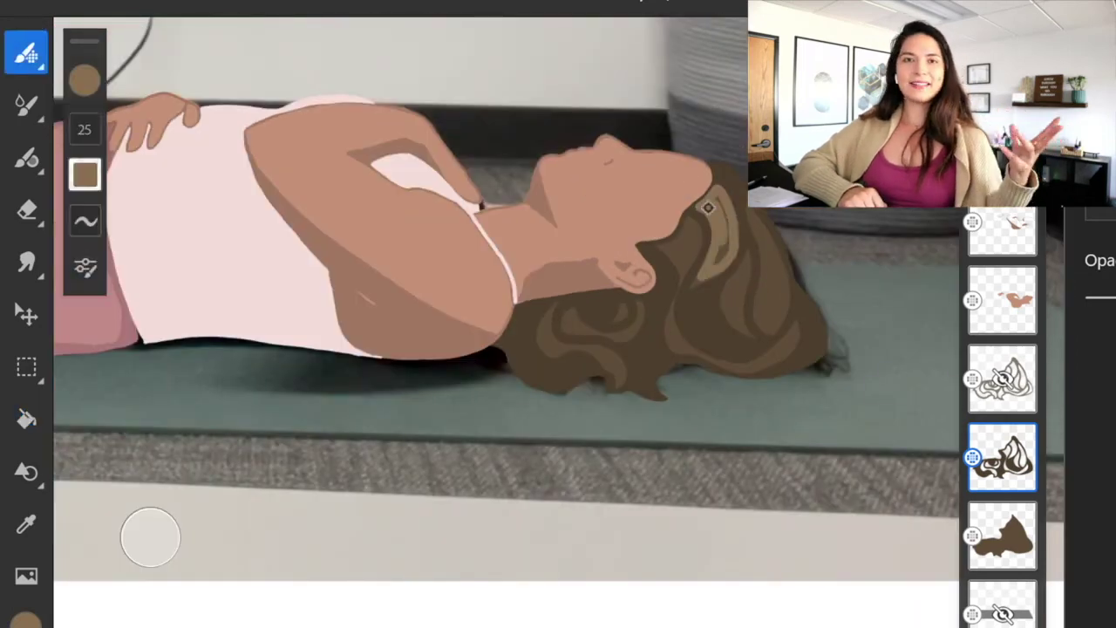
mouse_move(748, 335)
left_mouse_down()
mouse_move(728, 293)
mouse_move(748, 334)
left_mouse_up()
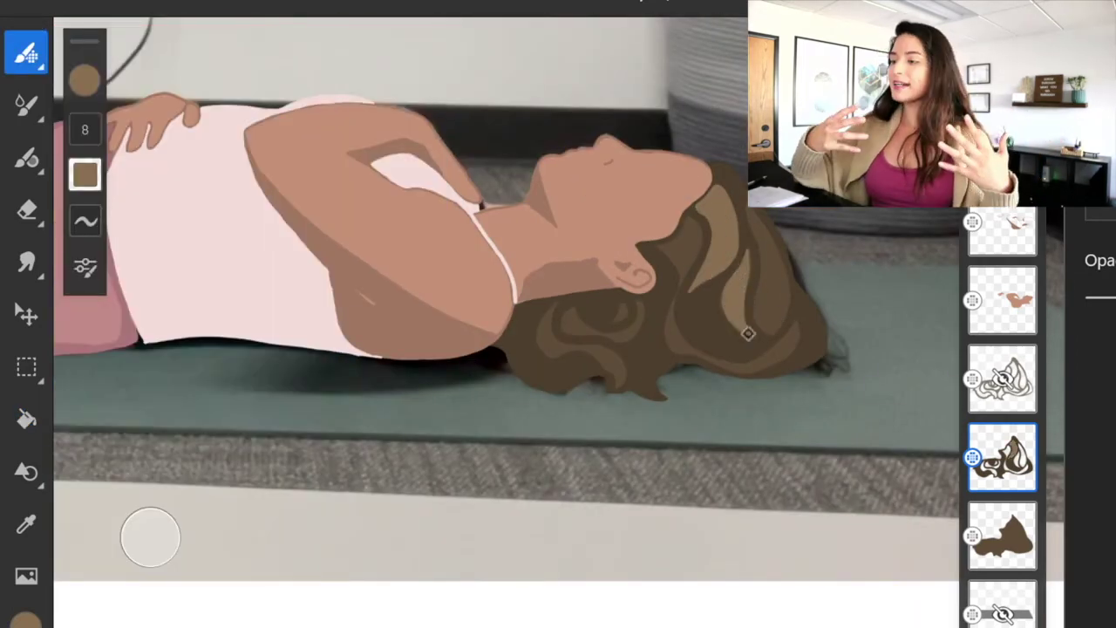
key("ctrl+z")
key("ctrl+z")
- Choose a darker brown for the hair fill and open the layer actions for the strand layer
left_click(85, 80)
left_click_drag(190, 300, 190, 310)
left_click(26, 418)
left_click(1003, 536)
left_click(1003, 458)
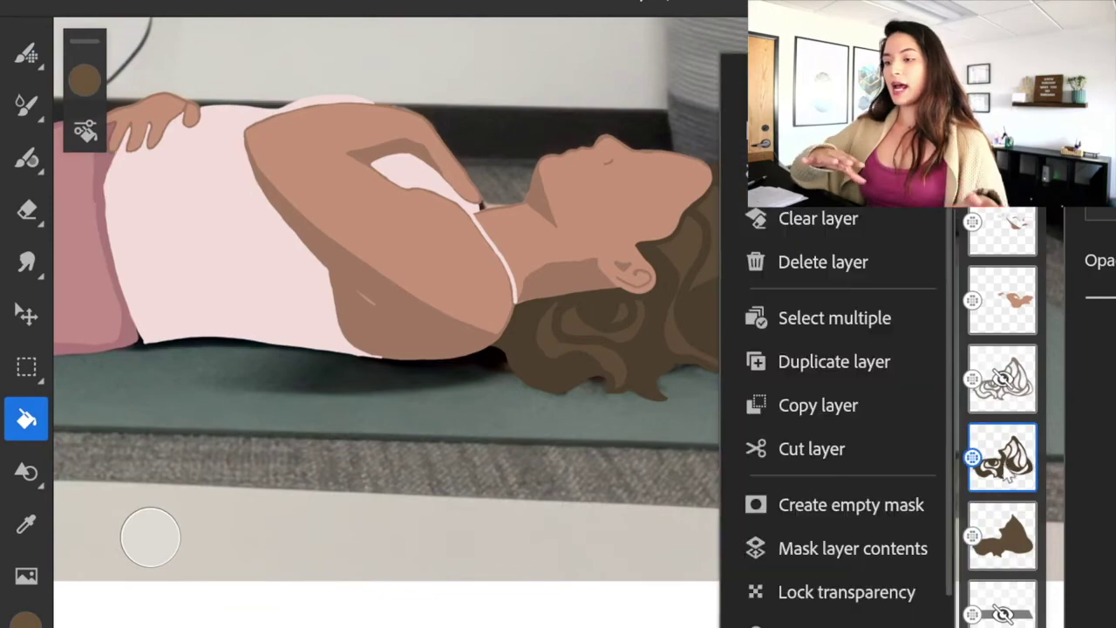
scroll(558, 331, "down", 5)
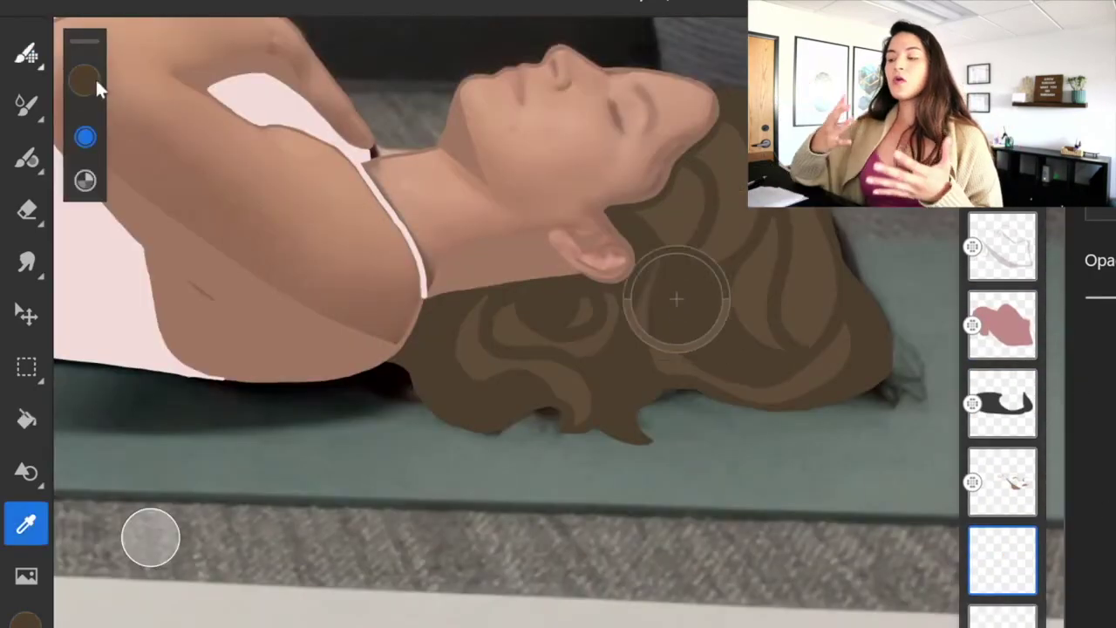
- Paint the eyebrow in dark brown at brush size 5 and the eyelashes in black on the new layer
left_click(26, 52)
left_click_drag(130, 218, 135, 274)
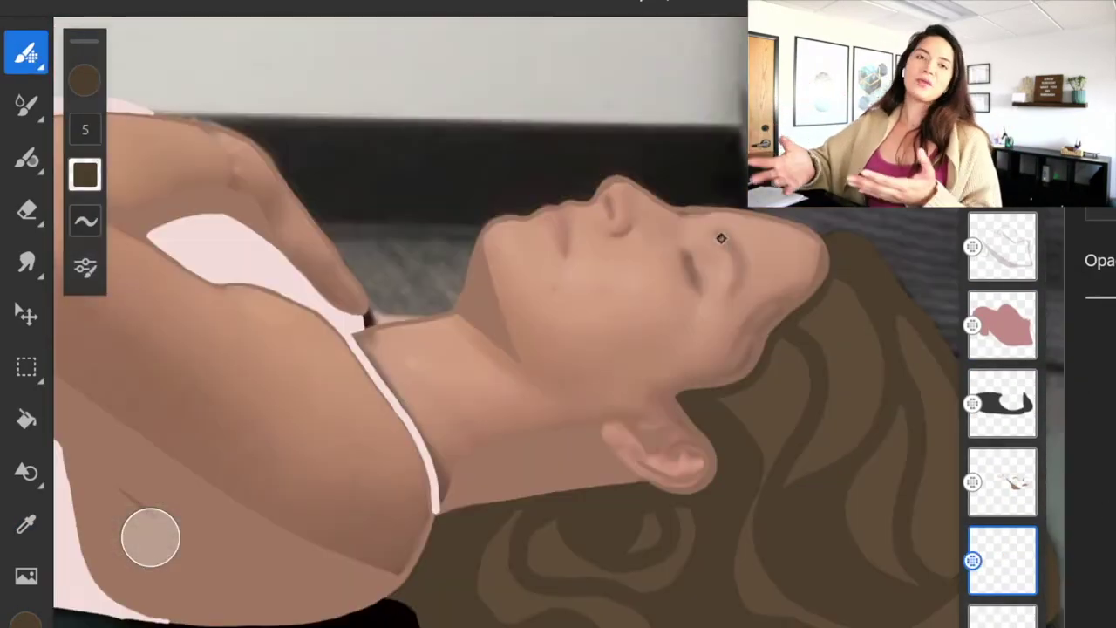
left_click_drag(717, 232, 731, 296)
left_click(85, 80)
left_click(142, 378)
left_click_drag(681, 238, 702, 290)
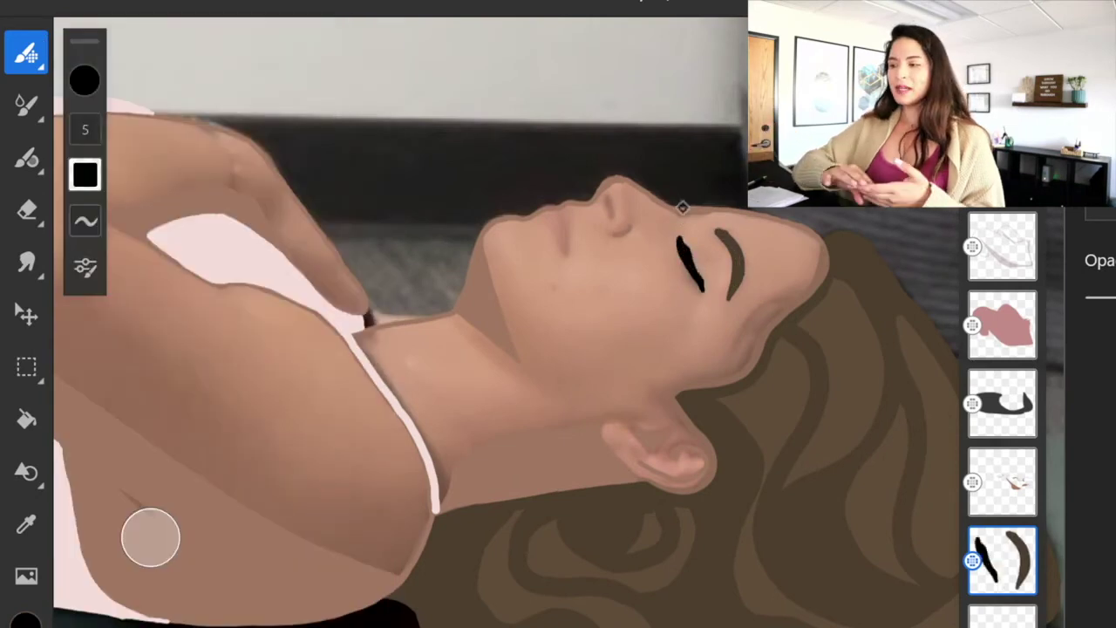
left_click(683, 204)
- Paint the lips in two rose tones, a deep plum rose first and a slightly lighter rose beside it
left_click(84, 81)
left_click(264, 271)
left_click(41, 45)
mouse_move(572, 208)
left_mouse_down()
mouse_move(566, 251)
mouse_move(568, 211)
left_mouse_up()
left_click(85, 81)
left_click(254, 256)
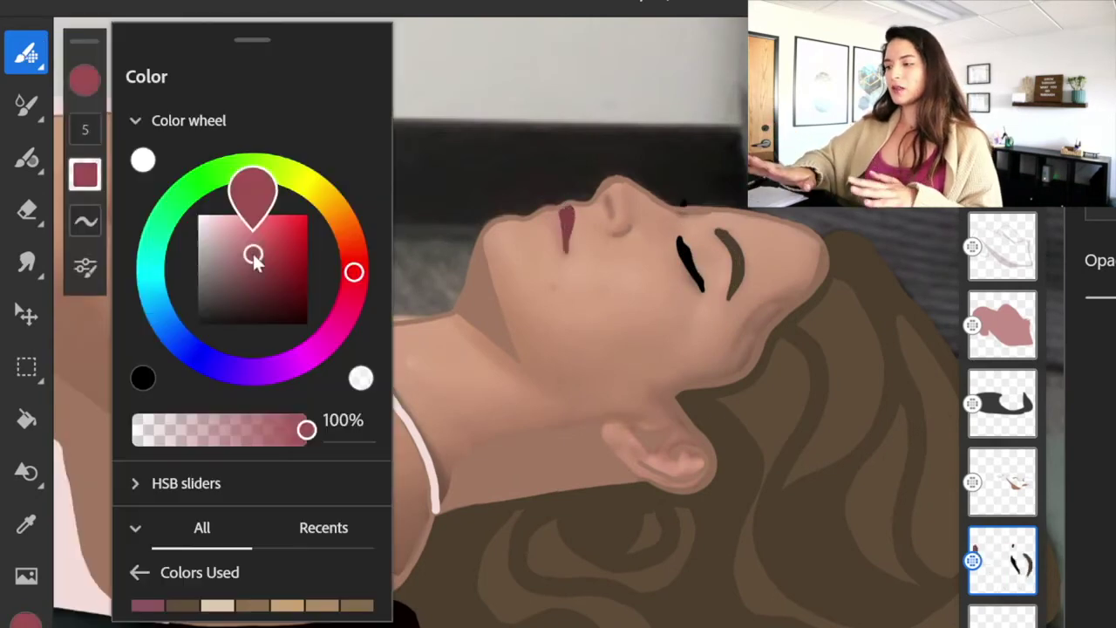
left_click(35, 49)
mouse_move(565, 250)
left_mouse_down()
mouse_move(549, 210)
mouse_move(563, 234)
left_mouse_up()
- Move the facial features layer higher in the layer stack and touch up the lips with a deeper rose
left_click_drag(1002, 560, 1003, 240)
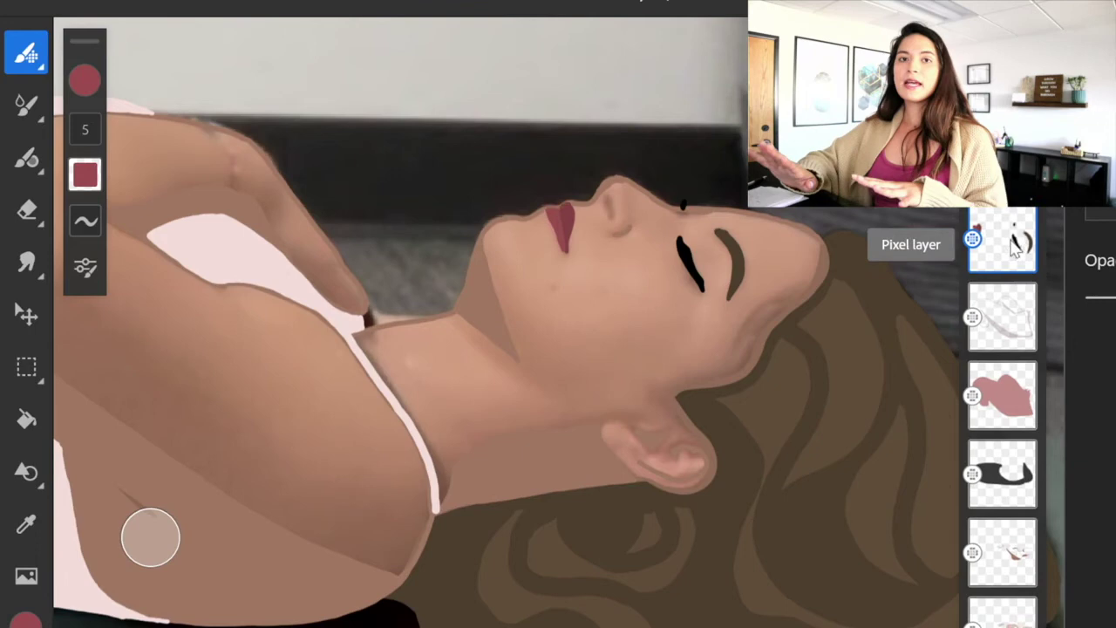
left_click(569, 225, "alt")
left_click_drag(563, 210, 572, 204)
- Return the skin to full opacity and replace the visible reference photo with the mat layer
left_click(1109, 261)
left_click(790, 230)
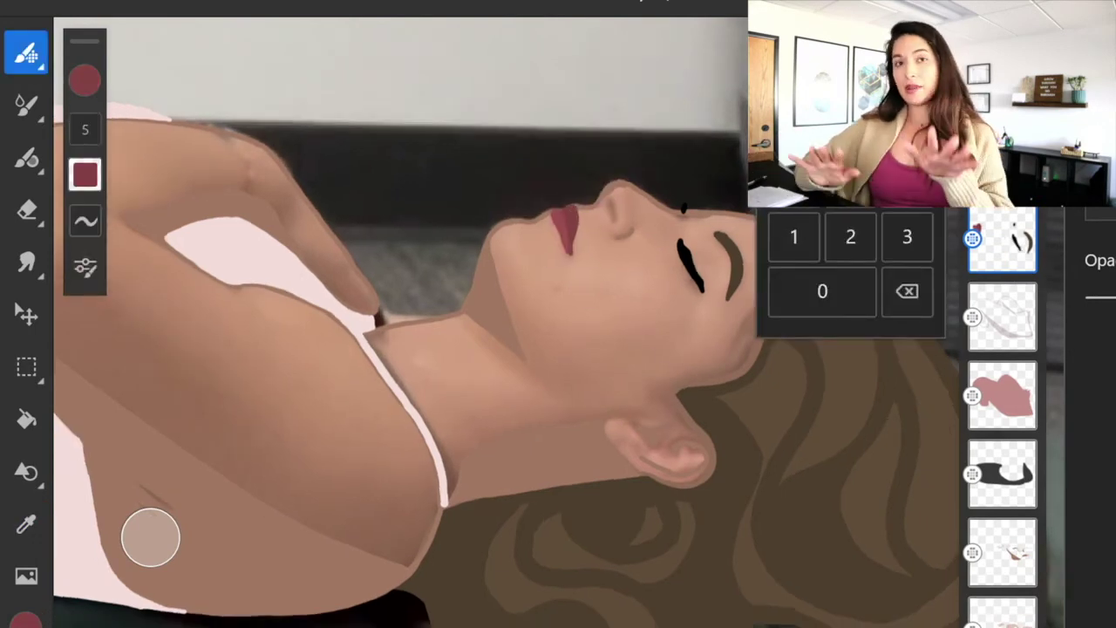
key("ctrl+0")
scroll(1003, 418, "down", 5)
left_click(1003, 431)
left_click(785, 130)
scroll(1021, 412, "up", 5)
scroll(1020, 412, "down", 4)
left_click(1002, 499)
left_click(919, 283)
scroll(1017, 344, "up", 2)
- Add an empty layer directly above the mat and sample the mat's dark grey as the painting colour
left_click(26, 210)
scroll(1019, 367, "up", 3)
left_click(1022, 336)
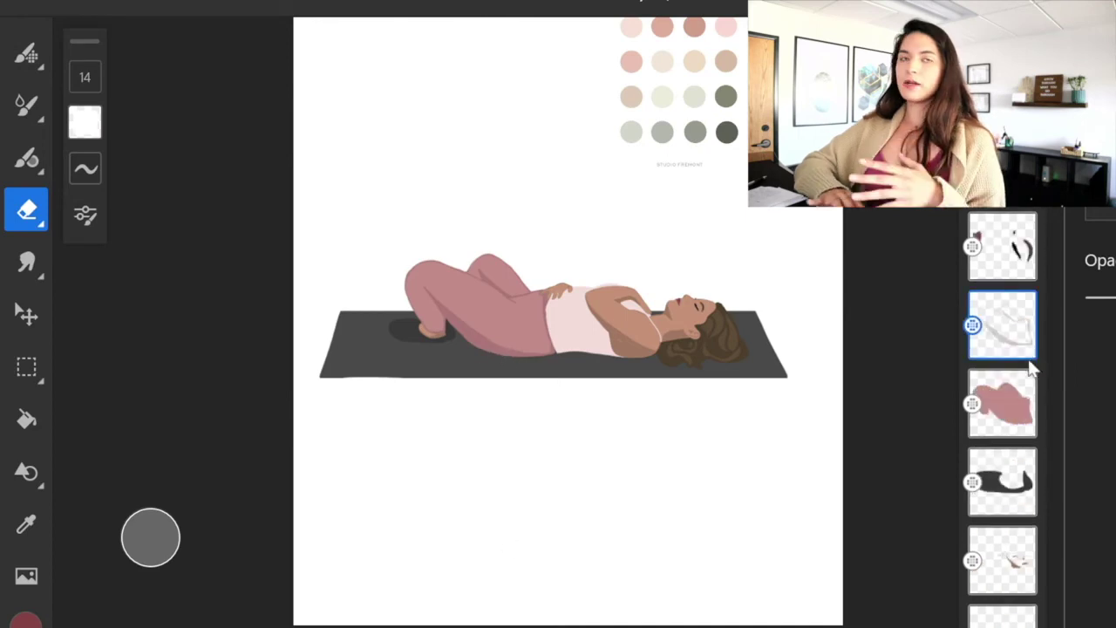
left_click(1008, 404)
scroll(1007, 384, "down", 6)
left_click(1003, 355)
left_click(26, 524)
left_click(375, 337)
left_click(26, 620)
- Paint darker grey shading across the inside of the mat with a textured pixel brush at size 300
left_click(26, 53)
left_click(26, 53)
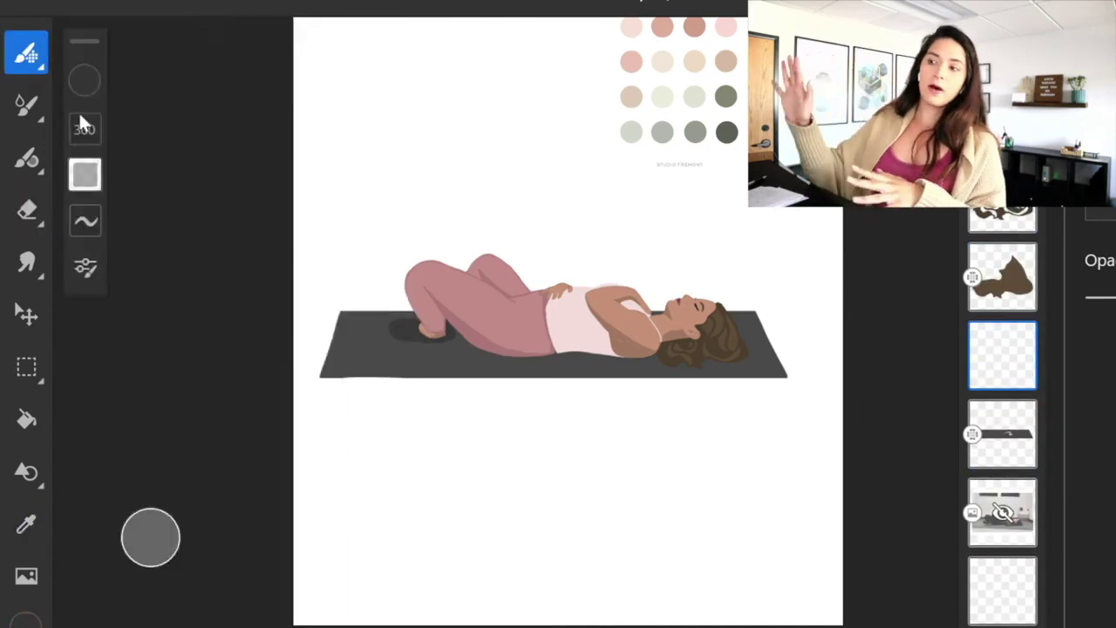
left_click(84, 127)
left_click(26, 53)
left_click(409, 345)
mouse_move(351, 362)
left_mouse_down()
mouse_move(427, 349)
mouse_move(758, 353)
left_mouse_up()
key("ctrl+z")
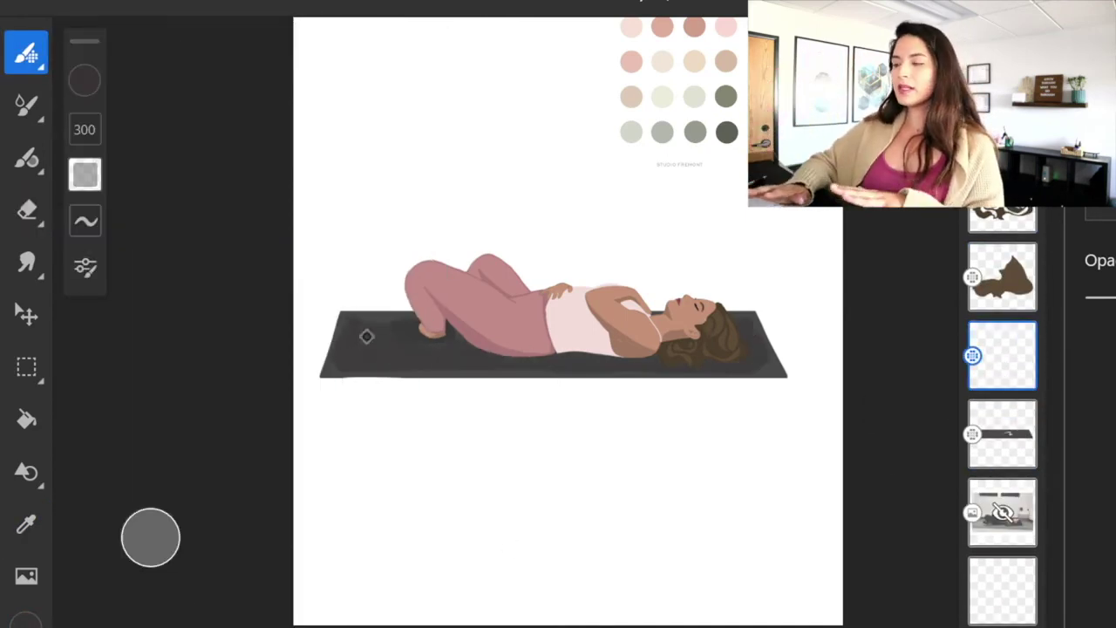
- Select the shoe layer and choose a lighter warm grey to fill the shoes
scroll(1003, 366, "up", 5)
left_click(1002, 300)
left_click(26, 620)
left_click(147, 316)
left_click(26, 419)
left_click(1112, 260)
scroll(693, 314, "up", 6)
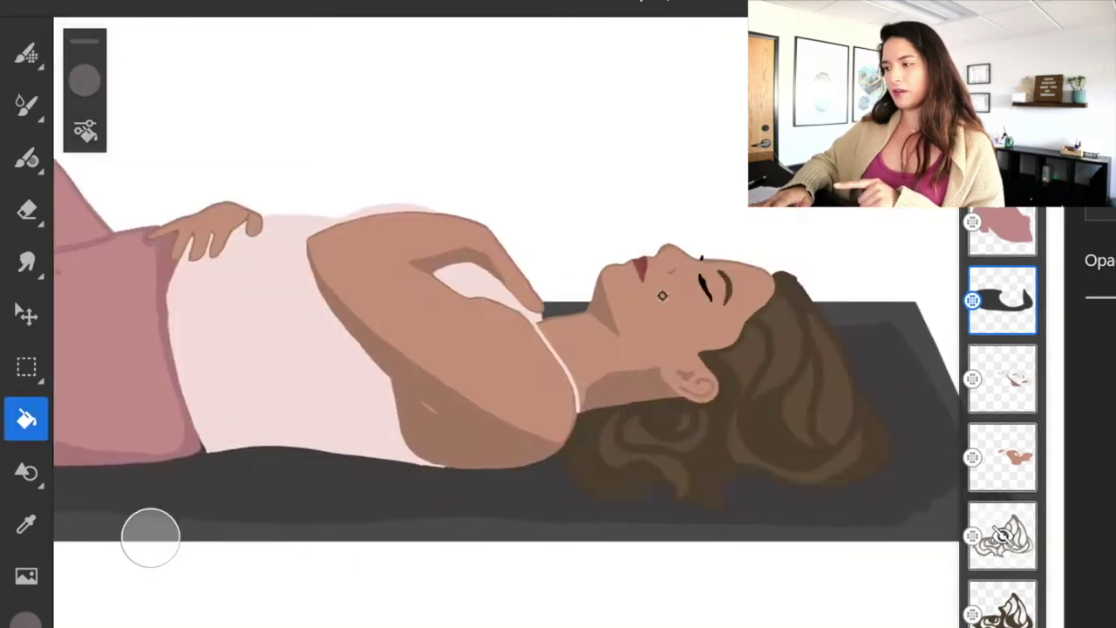
- Choose a different pixel brush and paint the near shoe in the lighter grey
scroll(661, 297, "left", 8)
left_click(26, 53)
left_click(26, 53)
left_click(82, 259)
left_click(243, 345)
left_click(231, 311)
mouse_move(385, 336)
left_mouse_down()
mouse_move(418, 373)
mouse_move(445, 353)
left_mouse_up()
- Extend the grey around the foot and ankle at brush size 7 and tidy the shoe's outline with the eraser
left_click(29, 55)
mouse_move(481, 323)
left_mouse_down()
mouse_move(496, 366)
mouse_move(577, 356)
left_mouse_up()
mouse_move(480, 315)
left_mouse_down()
mouse_move(396, 367)
mouse_move(505, 388)
mouse_move(411, 364)
mouse_move(475, 370)
left_mouse_up()
left_click(28, 212)
left_click(851, 4)
scroll(698, 314, "up", 5)
left_click(30, 55)
left_click_drag(262, 309, 277, 330)
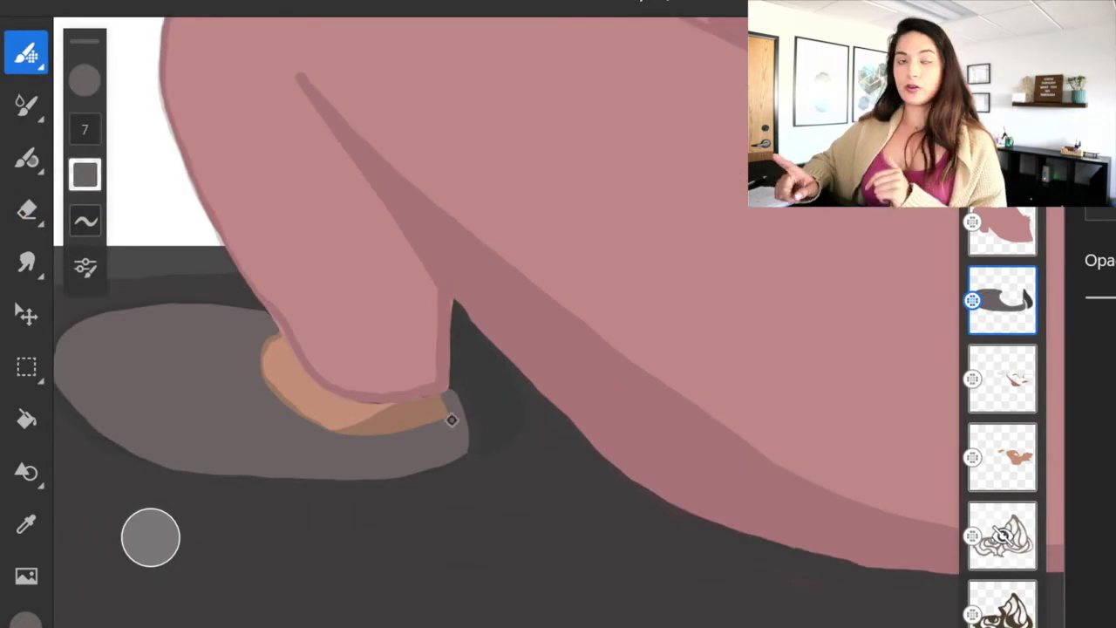
- Paint the area behind the heel with a slightly darker grey and trim the shoe's edge with the eraser
mouse_move(449, 417)
left_mouse_down()
mouse_move(453, 393)
mouse_move(470, 434)
mouse_move(461, 311)
mouse_move(476, 407)
left_mouse_up()
left_click(85, 80)
left_click(204, 287)
left_click(30, 65)
left_click(30, 65)
left_click(29, 212)
left_click_drag(463, 460, 470, 438)
left_click(851, 5)
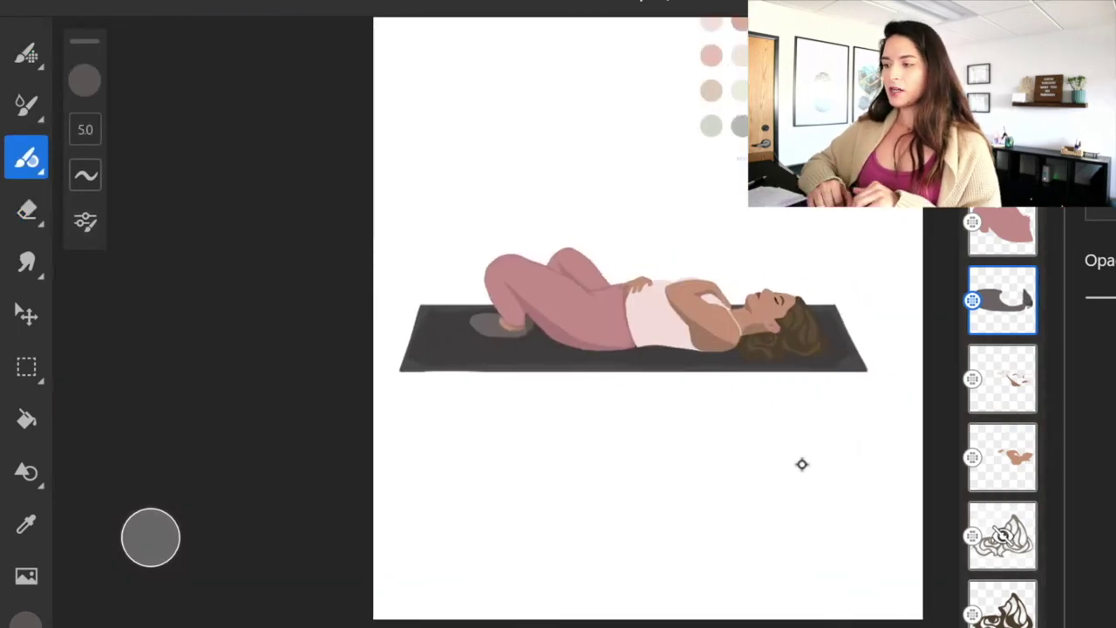
- Add a new layer above the mat shading and sample a beige from the palette
scroll(1011, 367, "down", 5)
left_click(1010, 269)
key("ctrl+shift+n")
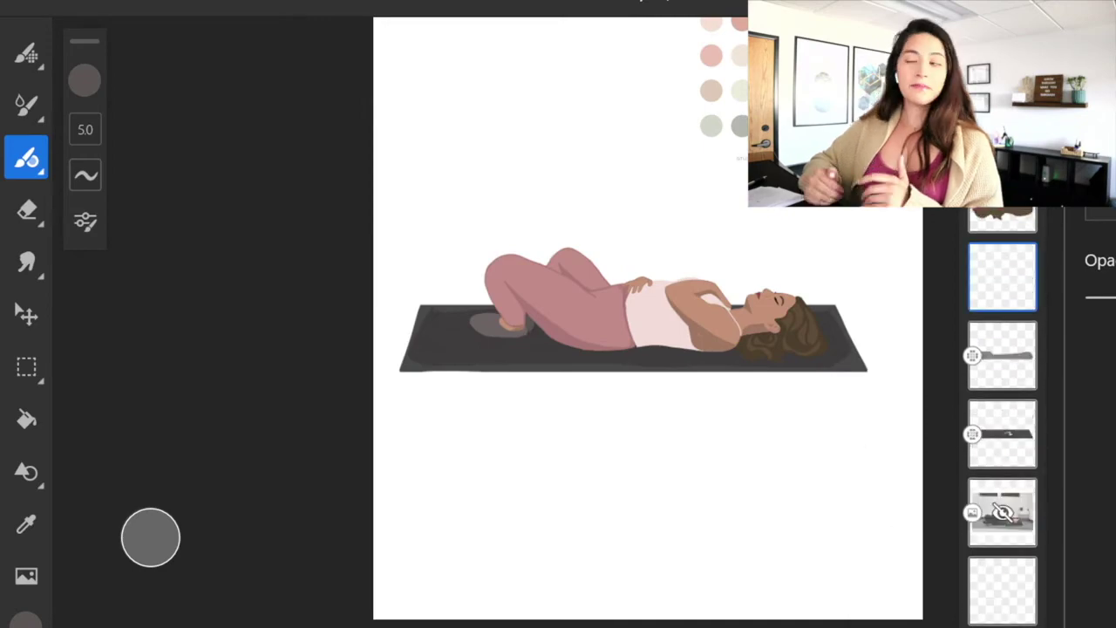
left_click(85, 80)
left_click(27, 524)
left_click(767, 58)
left_click(26, 53)
left_click(26, 54)
- Browse the downloadable pixel brush sets and follow the Summer 2021 brushes
left_click(199, 594)
left_click(202, 543)
scroll(511, 375, "down", 14)
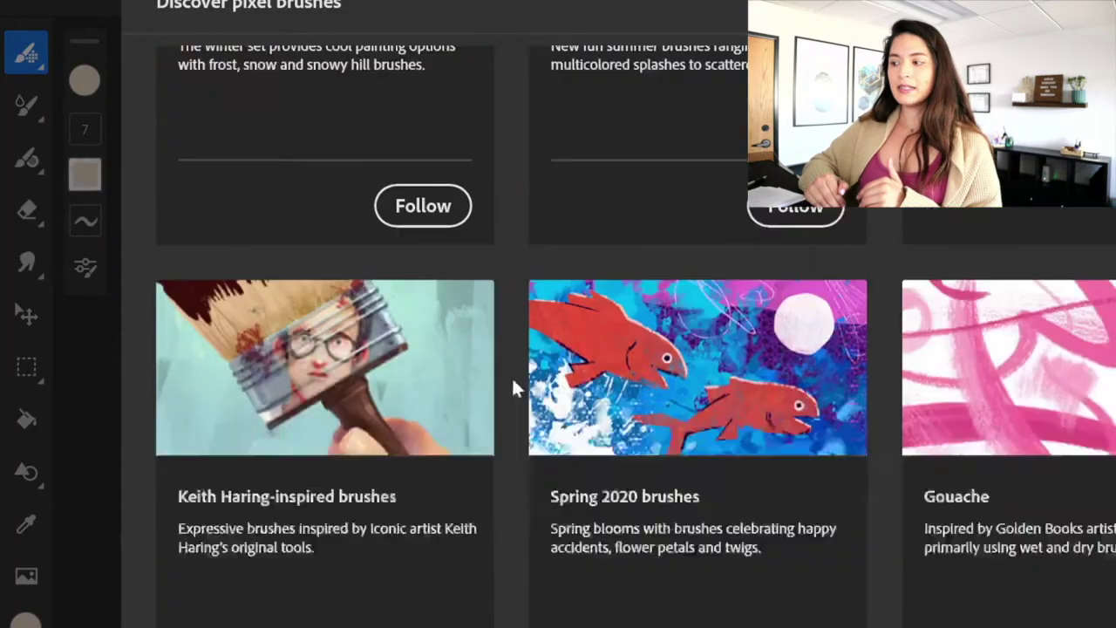
scroll(513, 558, "down", 10)
left_click(804, 569)
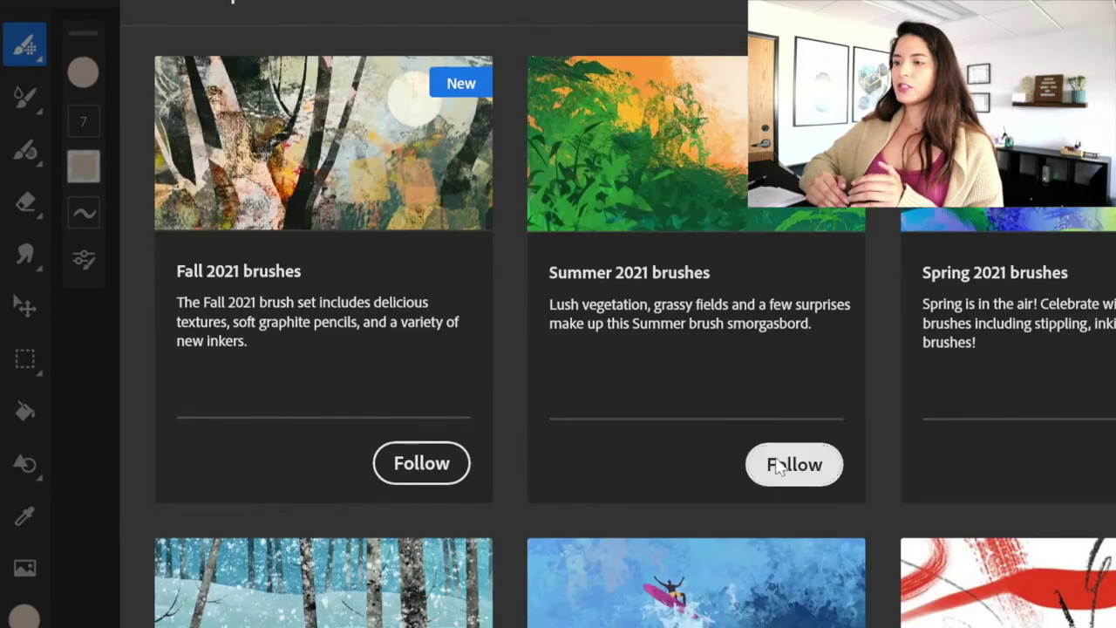
scroll(491, 474, "down", 10)
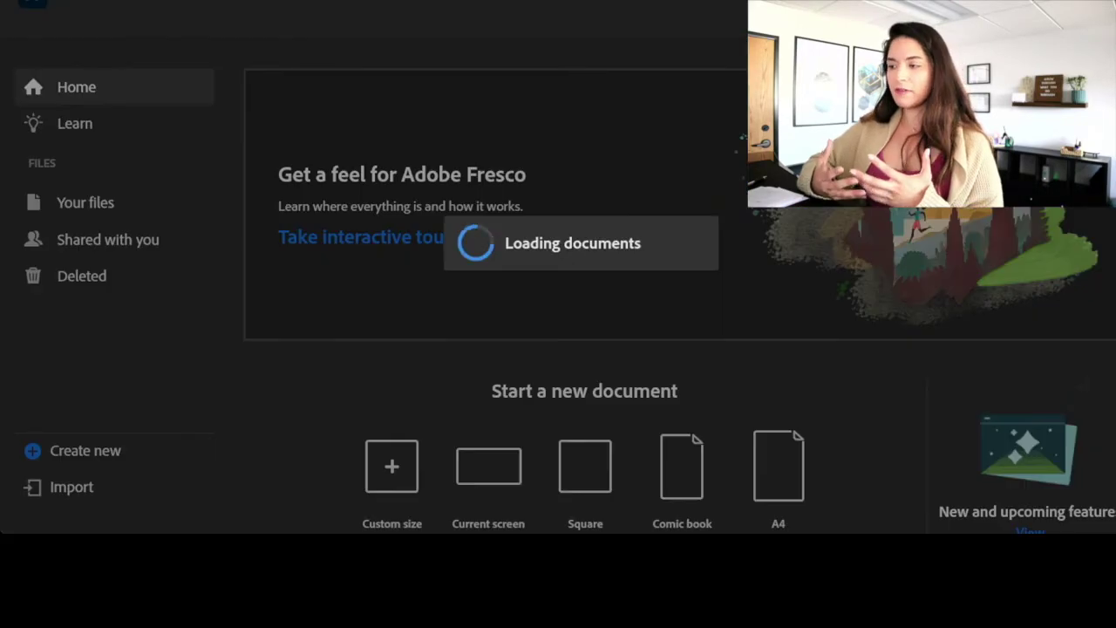
scroll(558, 305, "down", 4)
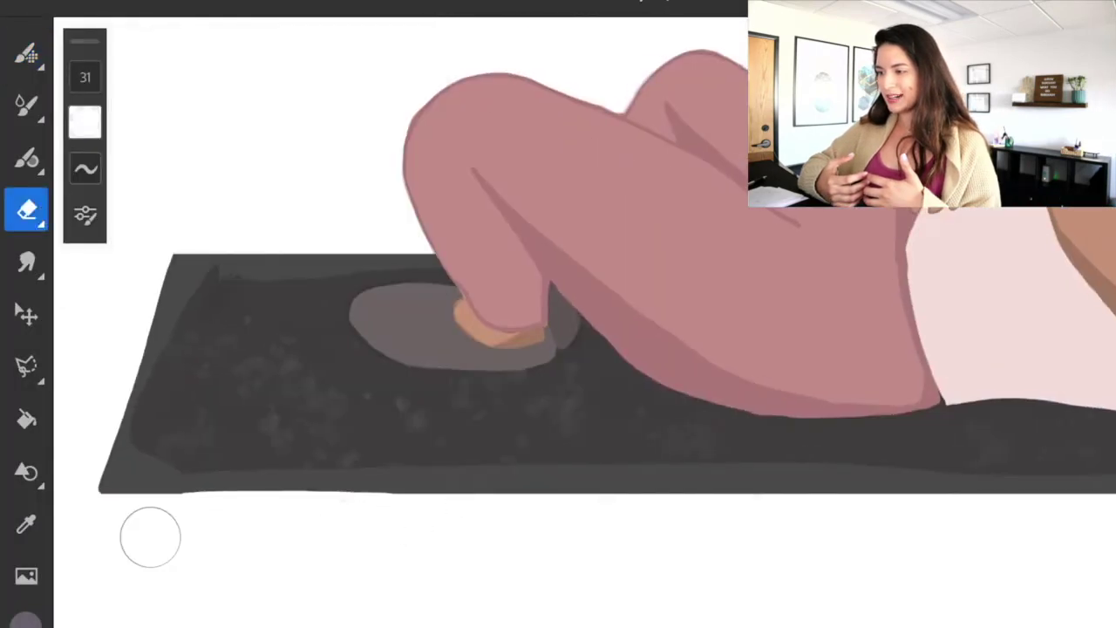
- Stamp small beige flower marks across the mat with a decorative pixel brush at size 14
left_click(27, 54)
left_click(31, 57)
left_click(82, 259)
left_click(193, 349)
left_click(197, 362)
left_click(238, 305)
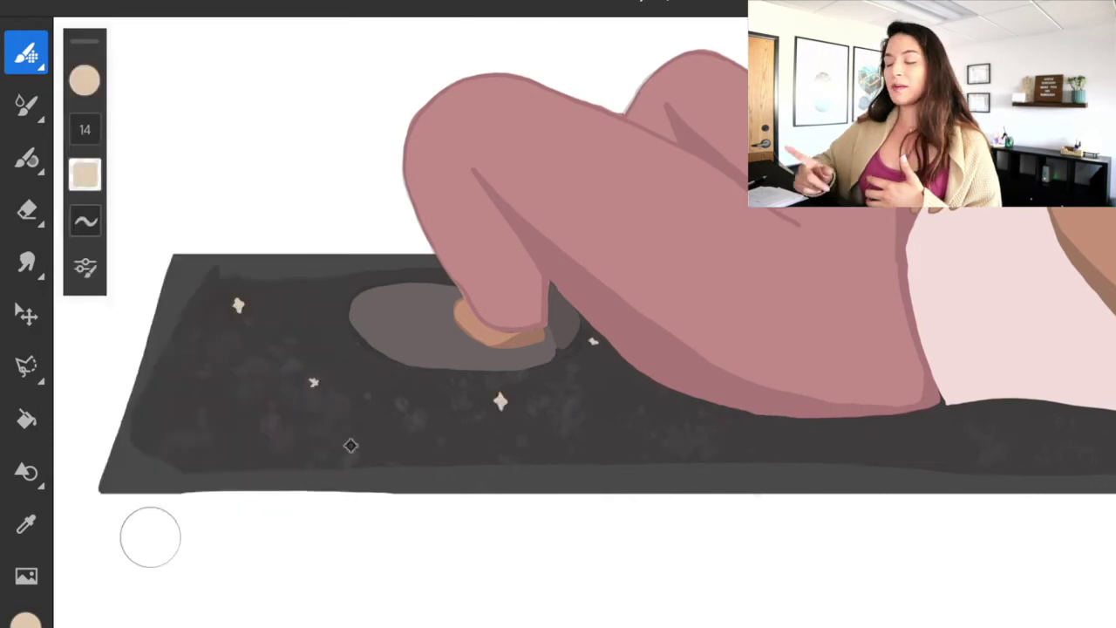
scroll(584, 322, "right", 5)
left_click(750, 433)
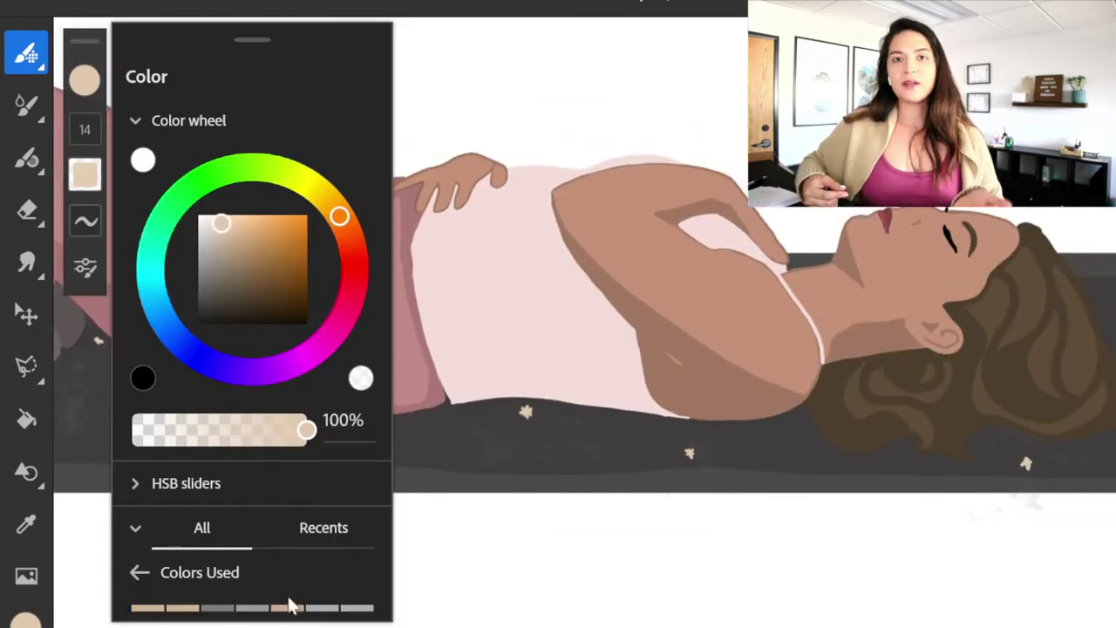
- Scatter tiny pale grey dots over the mat at brush size 5 and select the Dampy Drip 01 spatter brush
left_click_drag(218, 219, 200, 241)
left_click_drag(130, 201, 130, 234)
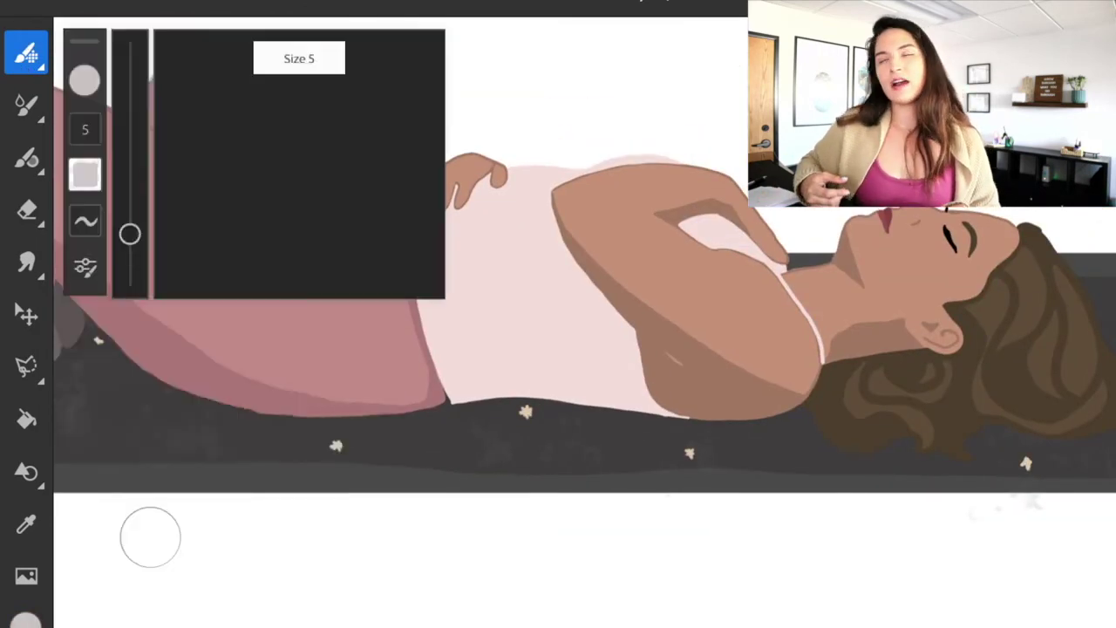
scroll(121, 424, "down", 3)
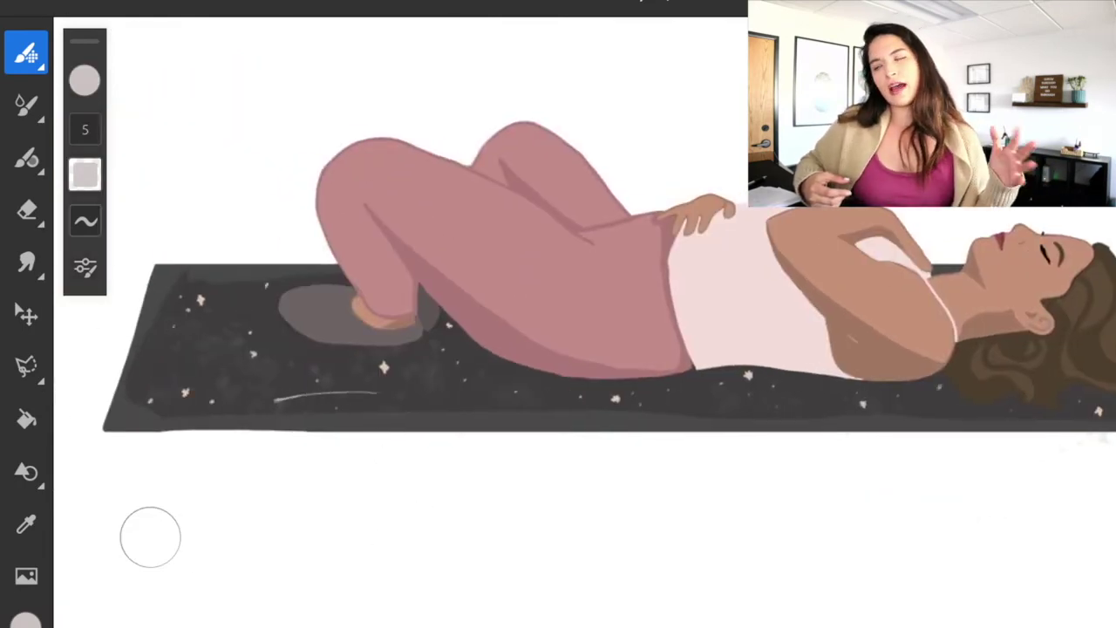
left_click(26, 52)
left_click(176, 425)
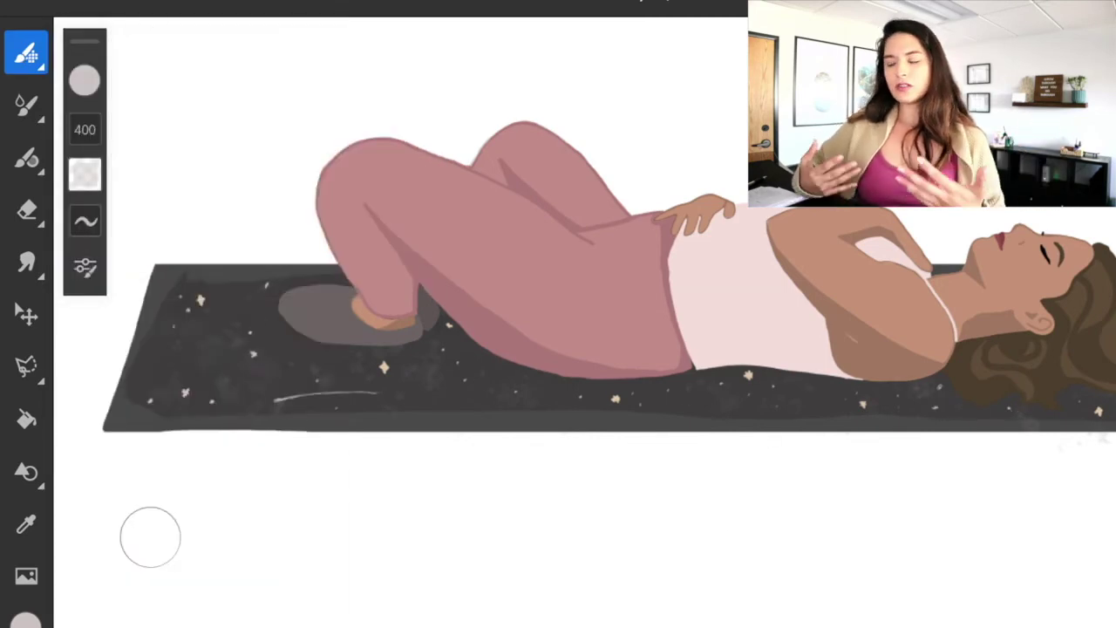
- Retouch the edge where the leggings' waistband meets the top, and switch to the eraser at size 31
key("e")
left_click(26, 52)
left_click(26, 52)
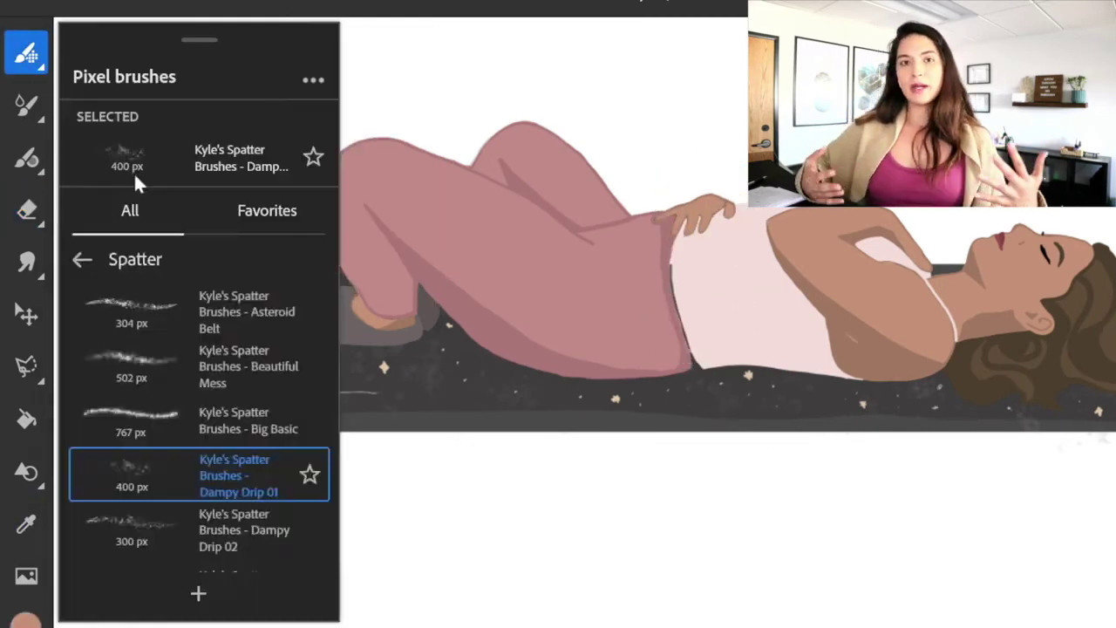
left_click(176, 311)
left_click_drag(673, 267, 684, 334)
key("e")
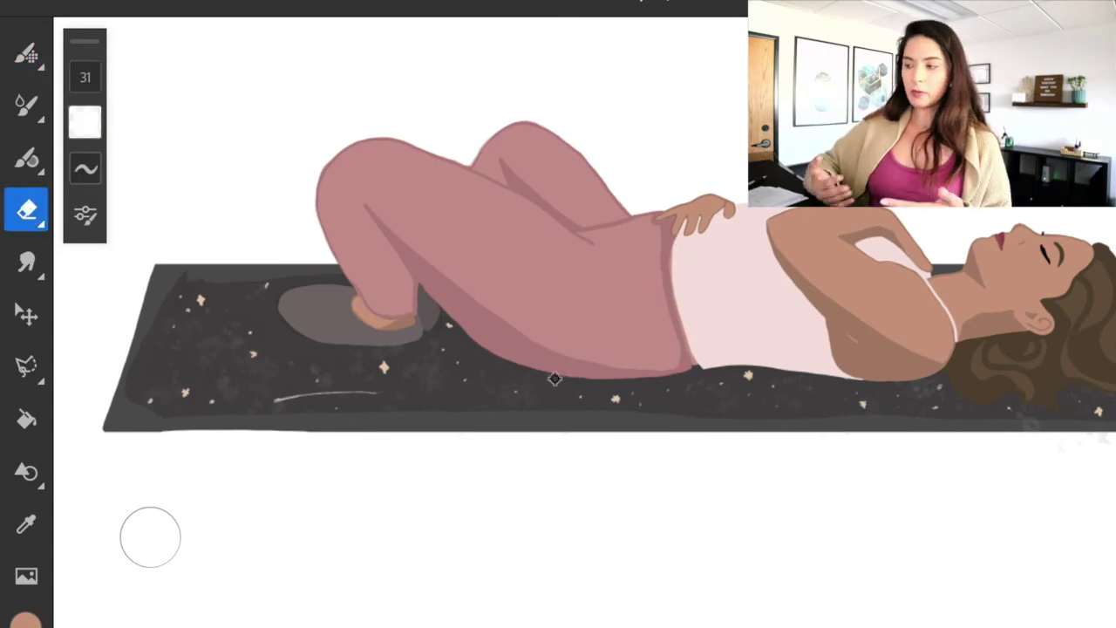
- Set the pixel brush to size 9 and fill the leggings' shadow shapes with dark plum
left_click(26, 523)
left_click(730, 233)
left_click(85, 80)
left_click(206, 146)
left_click(27, 53)
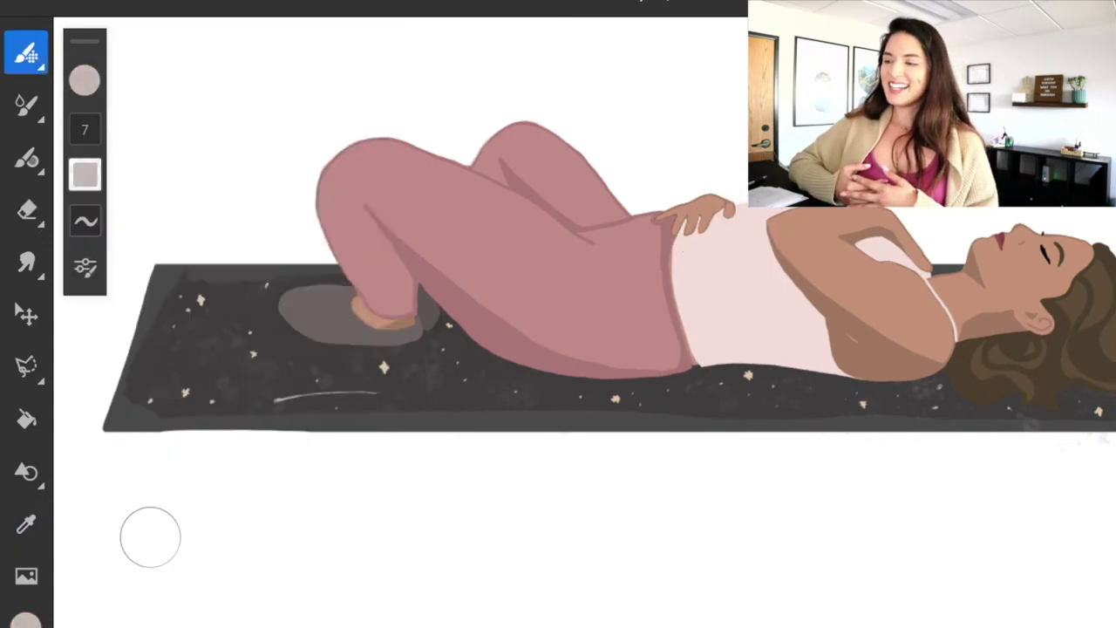
left_click(84, 129)
scroll(698, 312, "up", 5)
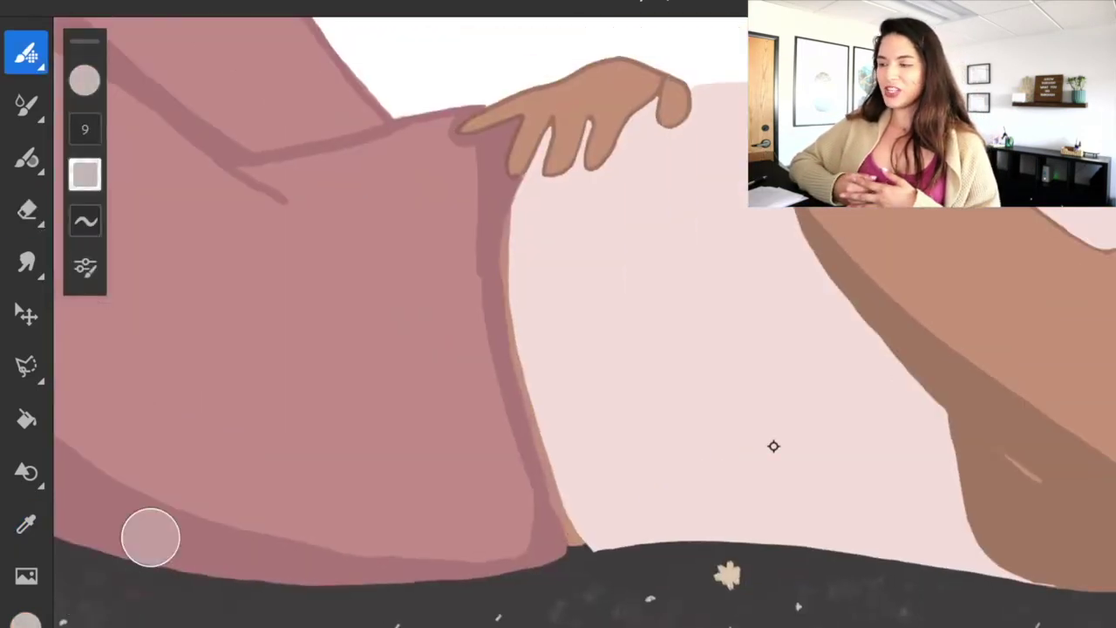
left_click(85, 80)
left_click(27, 419)
left_click(223, 552)
left_click(26, 52)
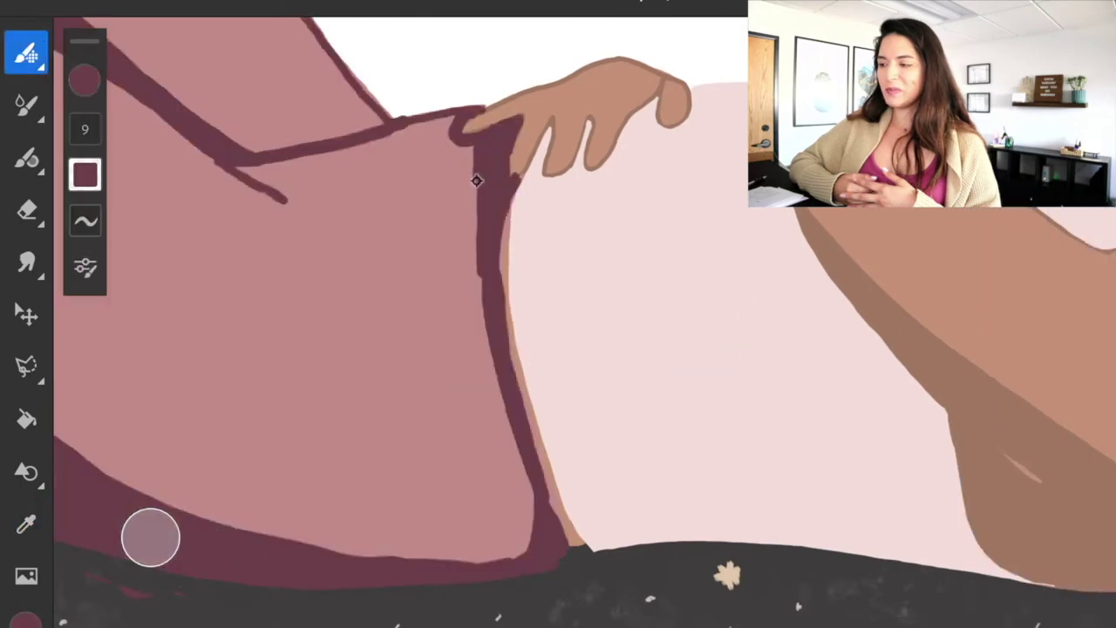
- Smooth and thicken the dark plum shading along the leggings' waistband with brush strokes
left_click_drag(478, 180, 528, 503)
left_click_drag(509, 199, 503, 286)
left_click_drag(533, 455, 569, 542)
left_click(26, 210)
key("b")
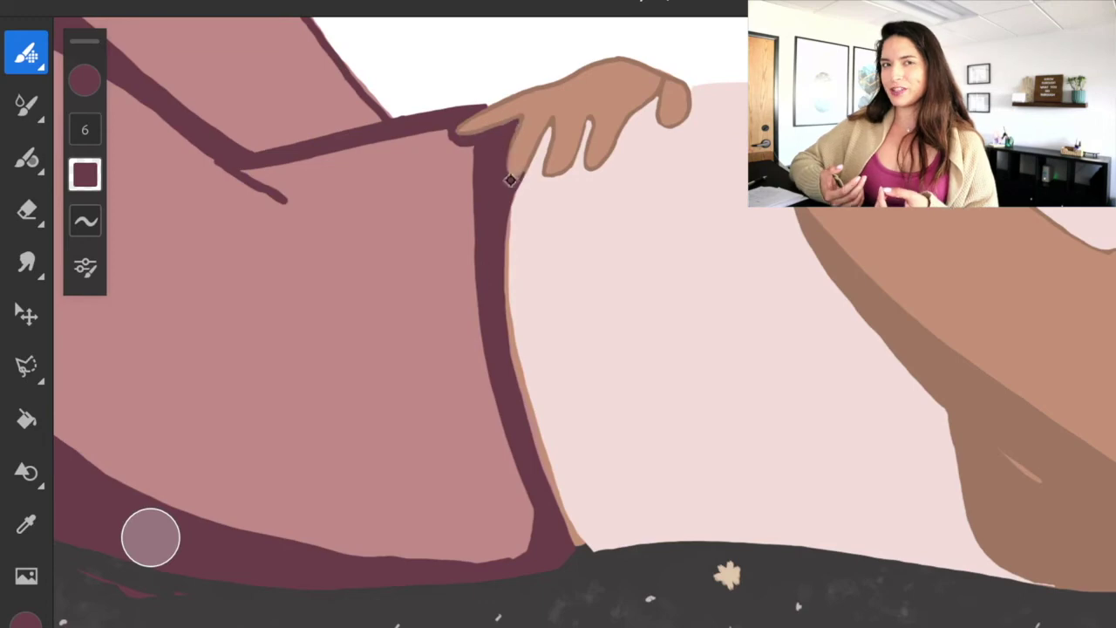
- Refine the leggings' hip crease and underside shading at brush size 6, and erase the stray plum marks on the mat
left_click_drag(154, 110, 284, 202)
left_click_drag(298, 541, 523, 558)
left_click(26, 210)
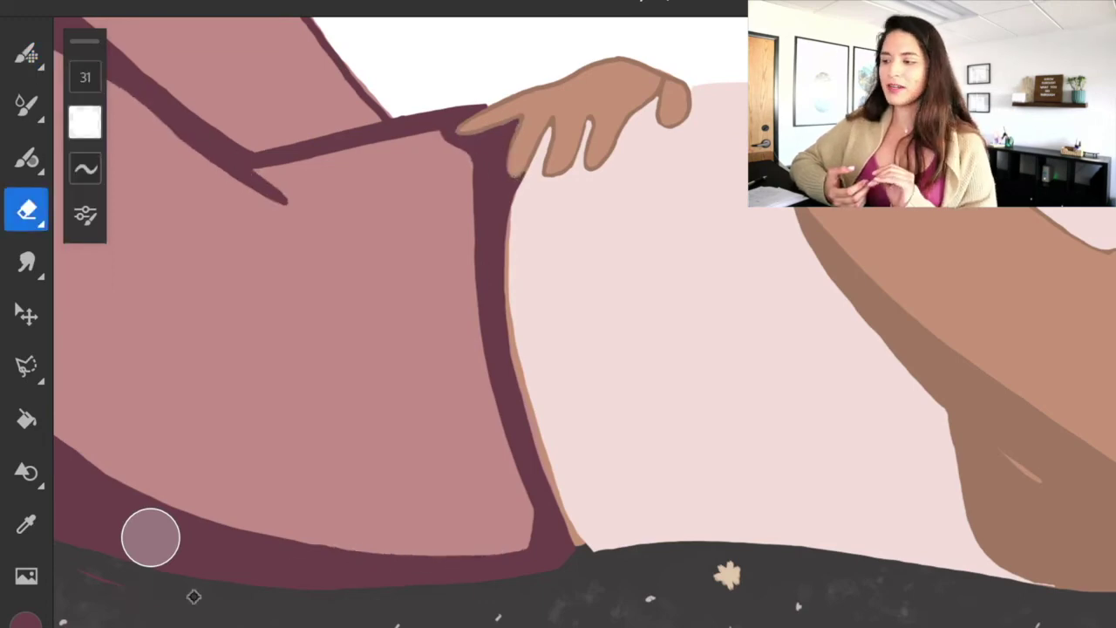
left_click_drag(120, 589, 152, 595)
- Retouch the leg shading and far knee outline, and clean up the dark edge beside the ankle
scroll(584, 314, "left", 5)
left_click_drag(294, 419, 468, 555)
left_click_drag(227, 380, 236, 448)
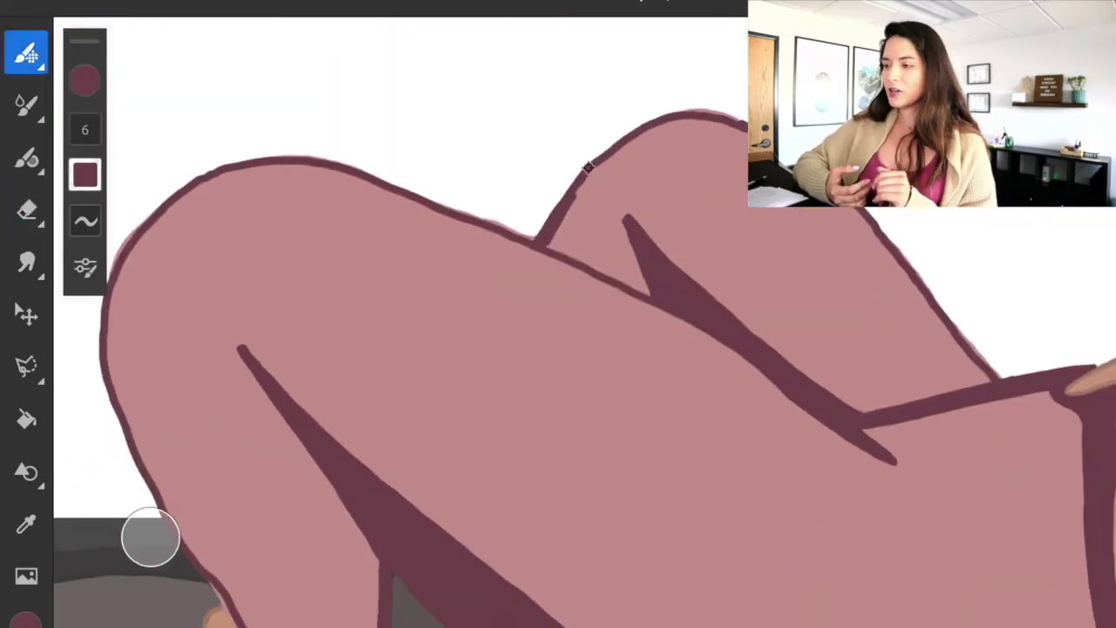
left_click_drag(576, 206, 690, 114)
key("e")
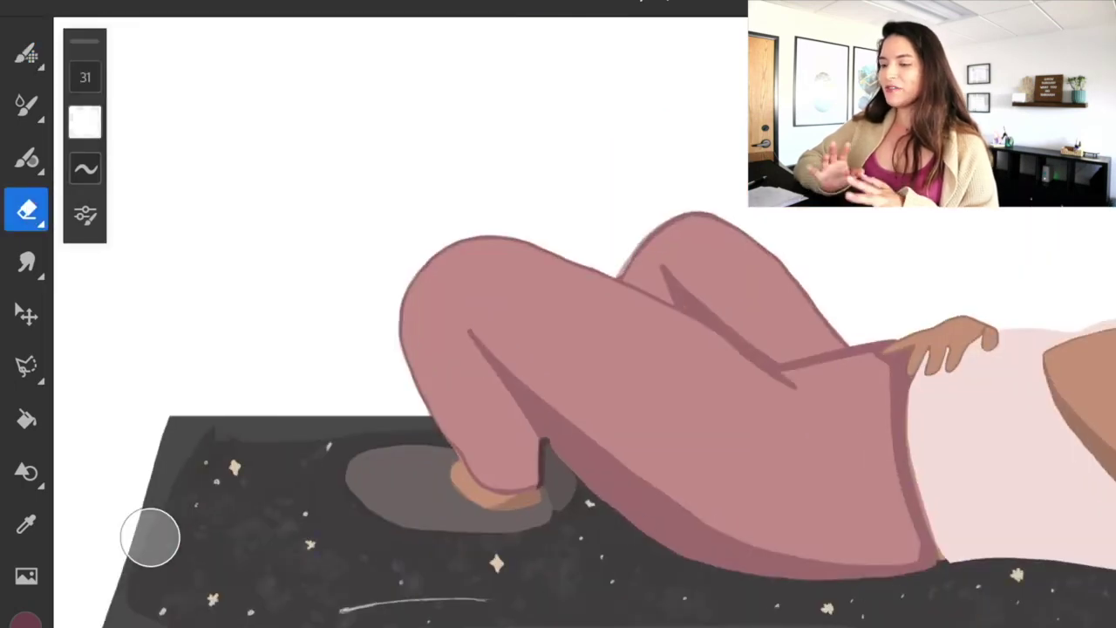
key("b")
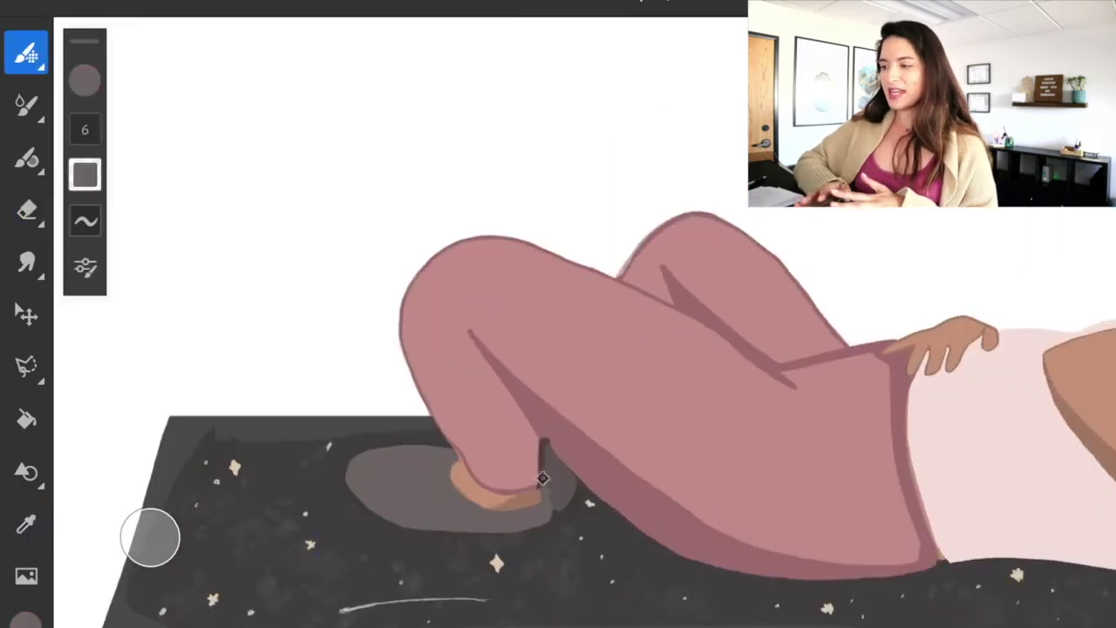
key("e")
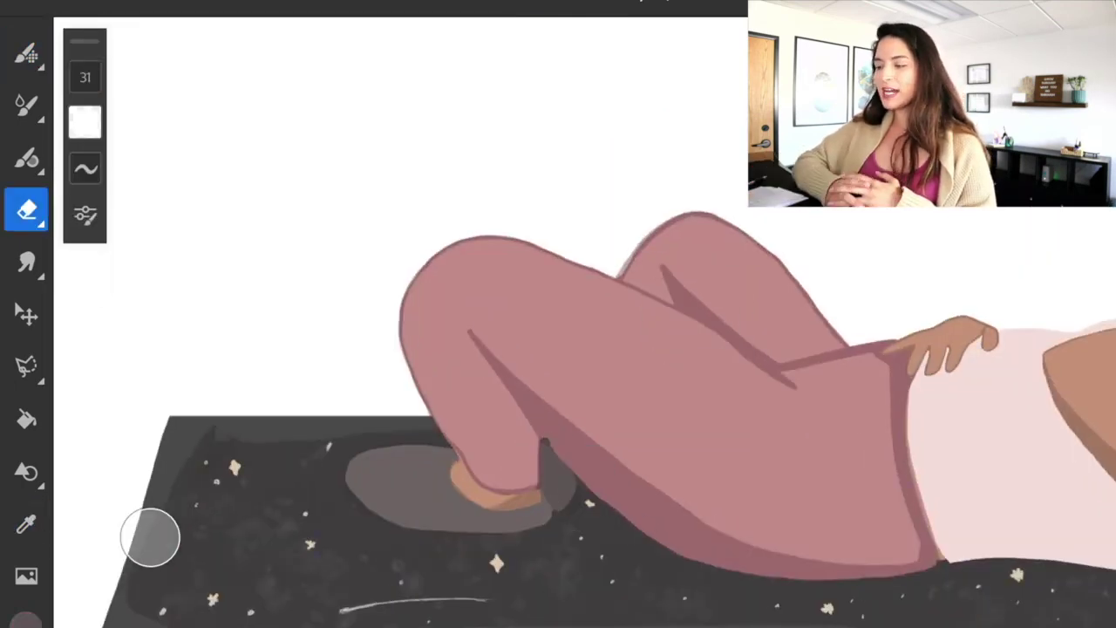
- Outline a shadow along the underside of the pale top and fill it with dusky rose at brush size 6
left_click(35, 50)
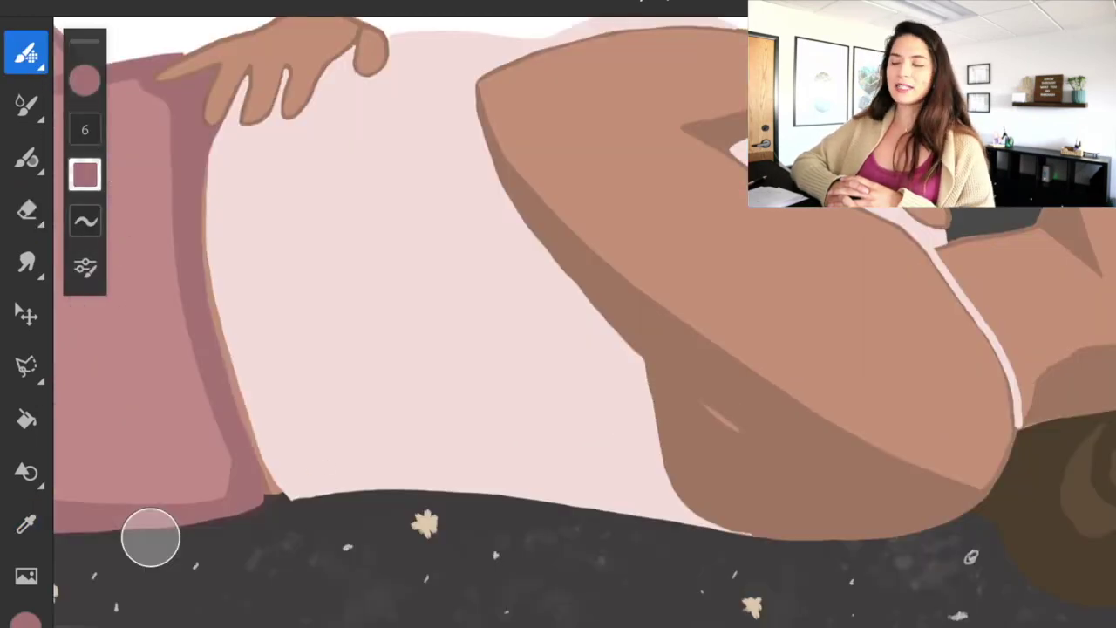
mouse_move(288, 493)
left_mouse_down()
mouse_move(549, 498)
mouse_move(750, 534)
left_mouse_up()
mouse_move(218, 127)
left_mouse_down()
mouse_move(213, 277)
mouse_move(283, 494)
left_mouse_up()
mouse_move(234, 355)
left_mouse_down()
mouse_move(354, 419)
mouse_move(708, 525)
left_mouse_up()
left_click_drag(643, 357, 655, 442)
left_click(26, 420)
left_click(279, 459)
left_click(26, 52)
left_click_drag(244, 375, 393, 432)
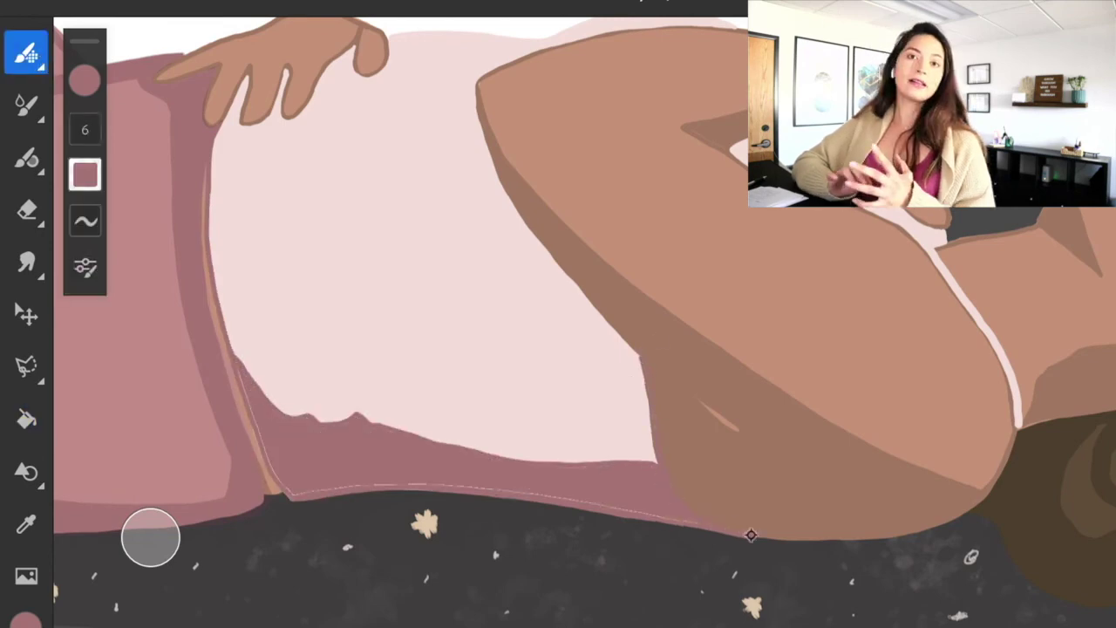
left_click_drag(253, 413, 296, 488)
- Outline the upper edge of the top in dusky rose and paint over its neck strap
left_click_drag(388, 35, 543, 40)
scroll(542, 261, "up", 2)
mouse_move(545, 152)
left_mouse_down()
mouse_move(596, 133)
mouse_move(743, 141)
left_mouse_up()
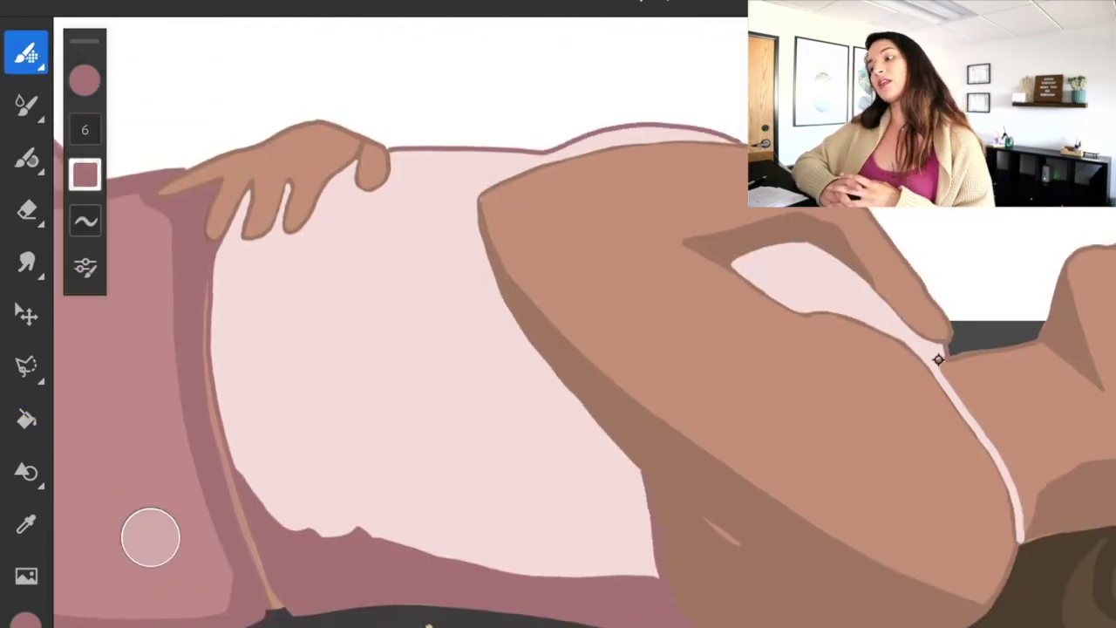
mouse_move(937, 359)
left_mouse_down()
mouse_move(1017, 495)
mouse_move(1019, 542)
mouse_move(994, 455)
left_mouse_up()
left_click_drag(931, 361, 998, 461)
- Draw a curved shadow on the part of the top visible between the arms and fill it with dusky rose
left_click_drag(943, 354, 760, 286)
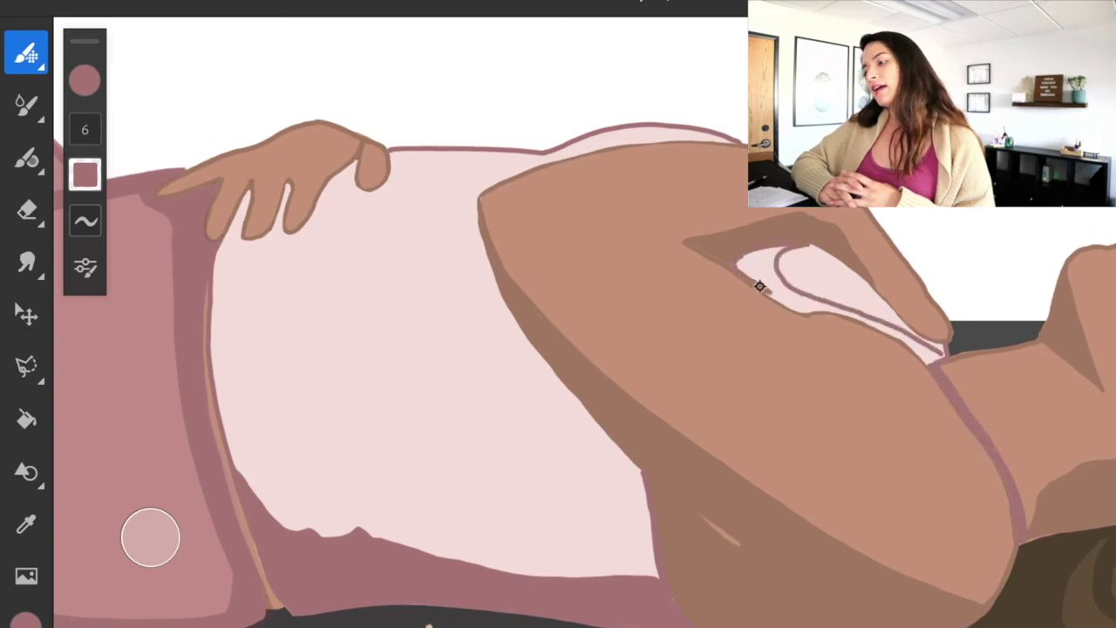
left_click_drag(879, 330, 933, 362)
left_click(27, 420)
left_click(762, 263)
left_click(27, 53)
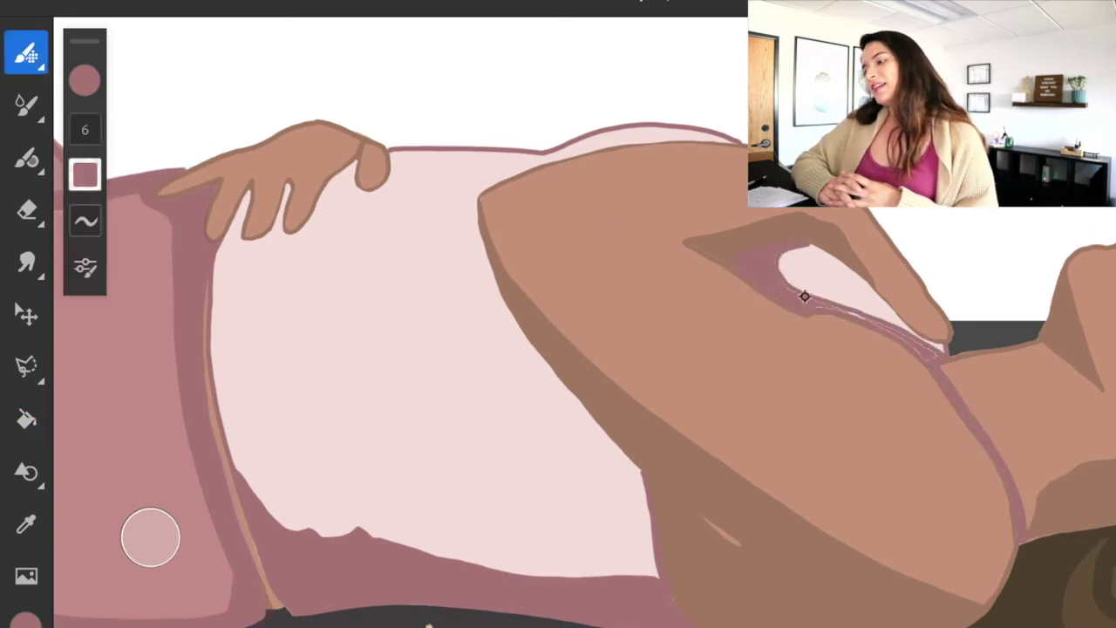
- Check the whole illustration and close the document to return to the home screen
scroll(702, 315, "down", 10)
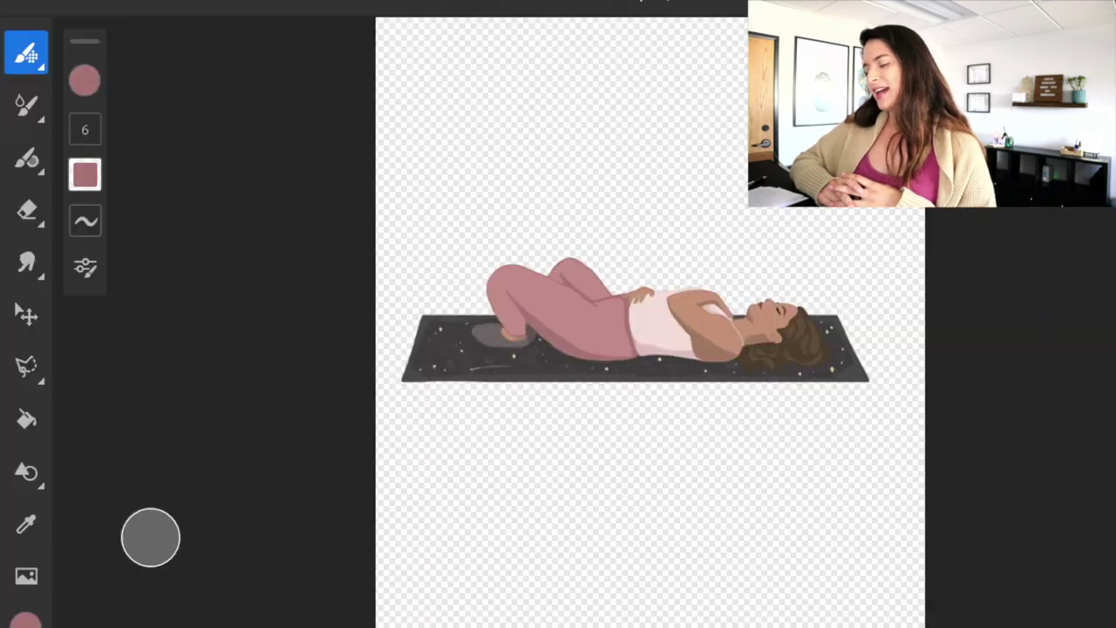
left_click(1029, 301)
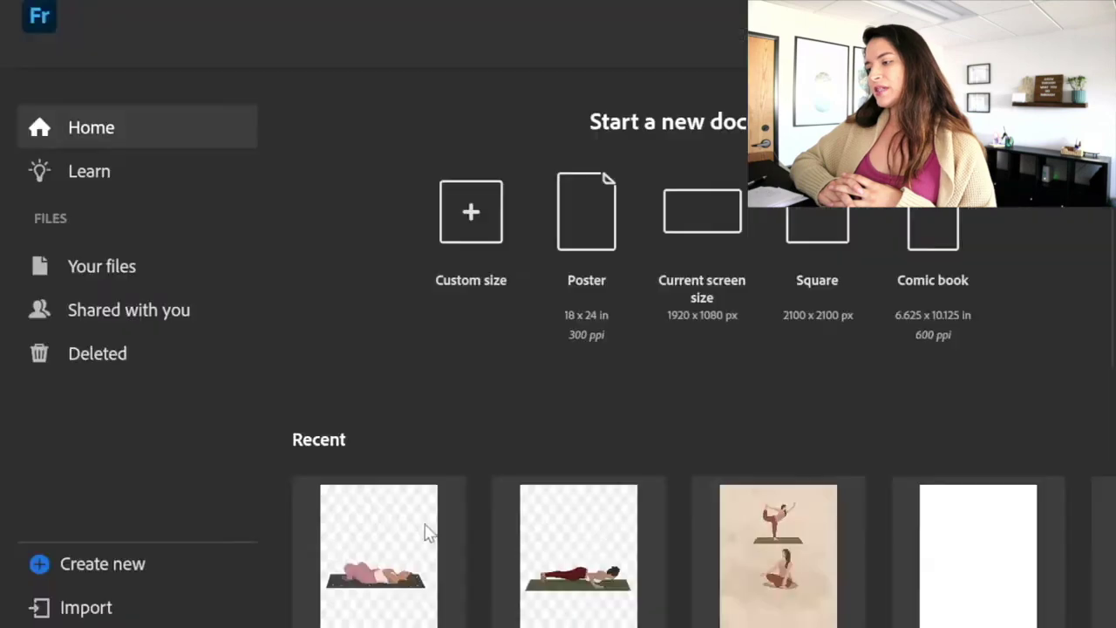